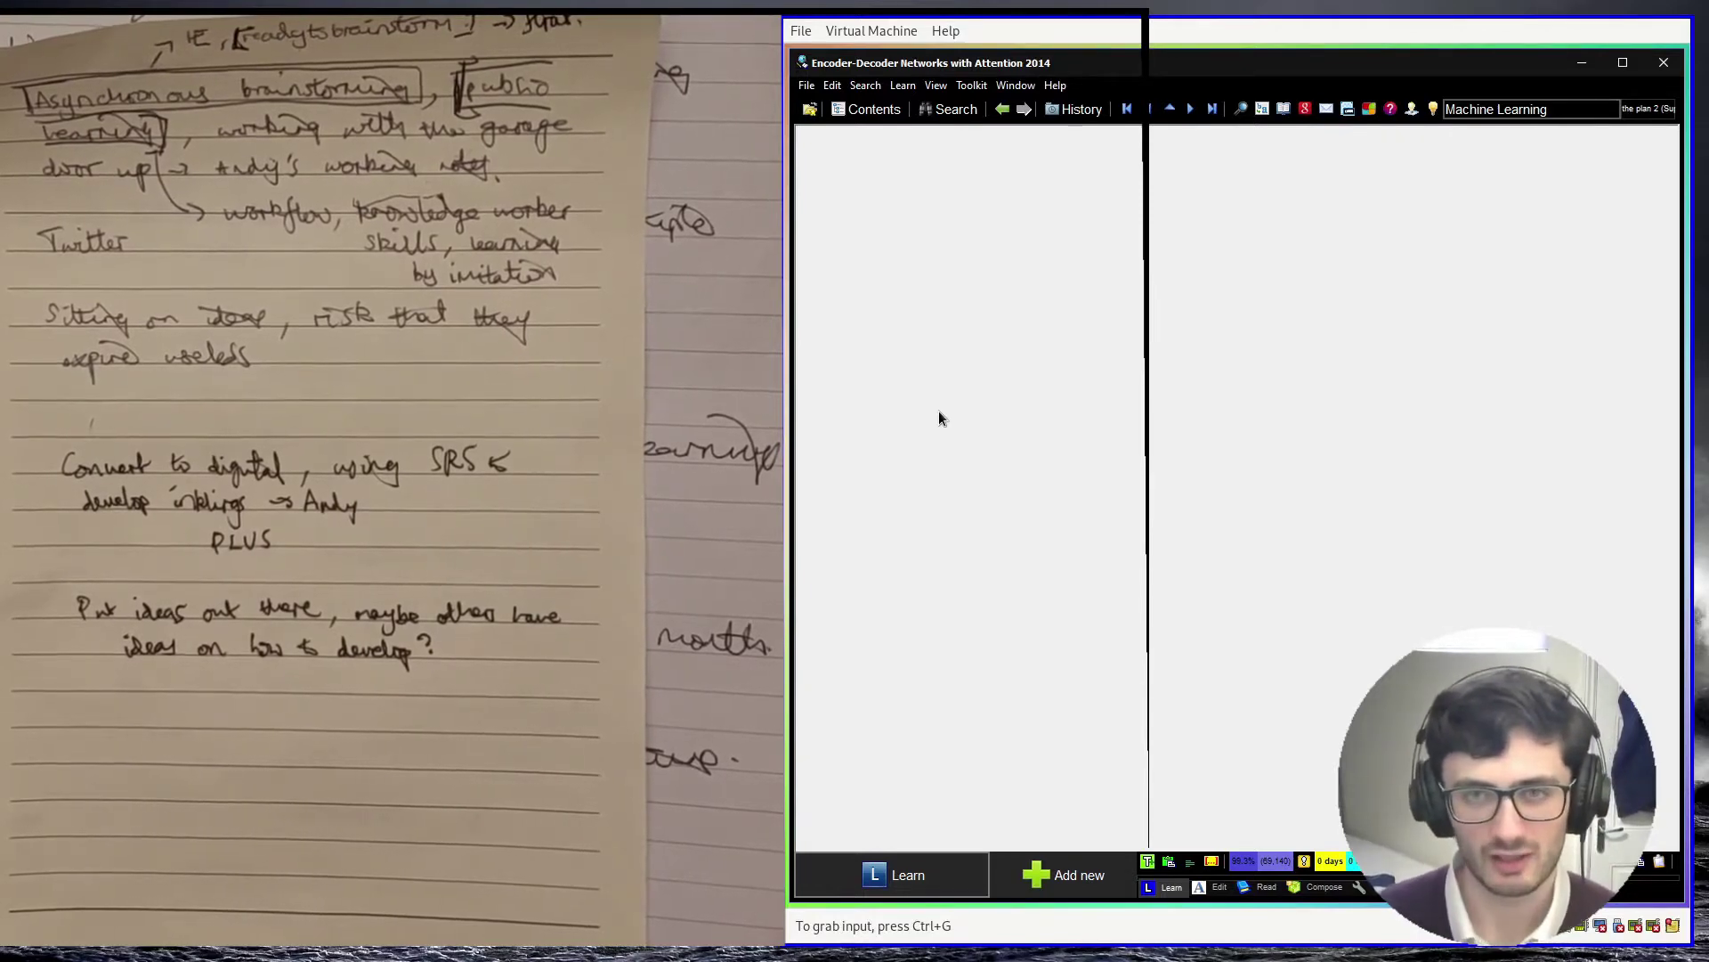
# Step: Search all elements for 'brainstorming' with Ctrl+F, getting 32 matching results
pyautogui.click(965, 309)
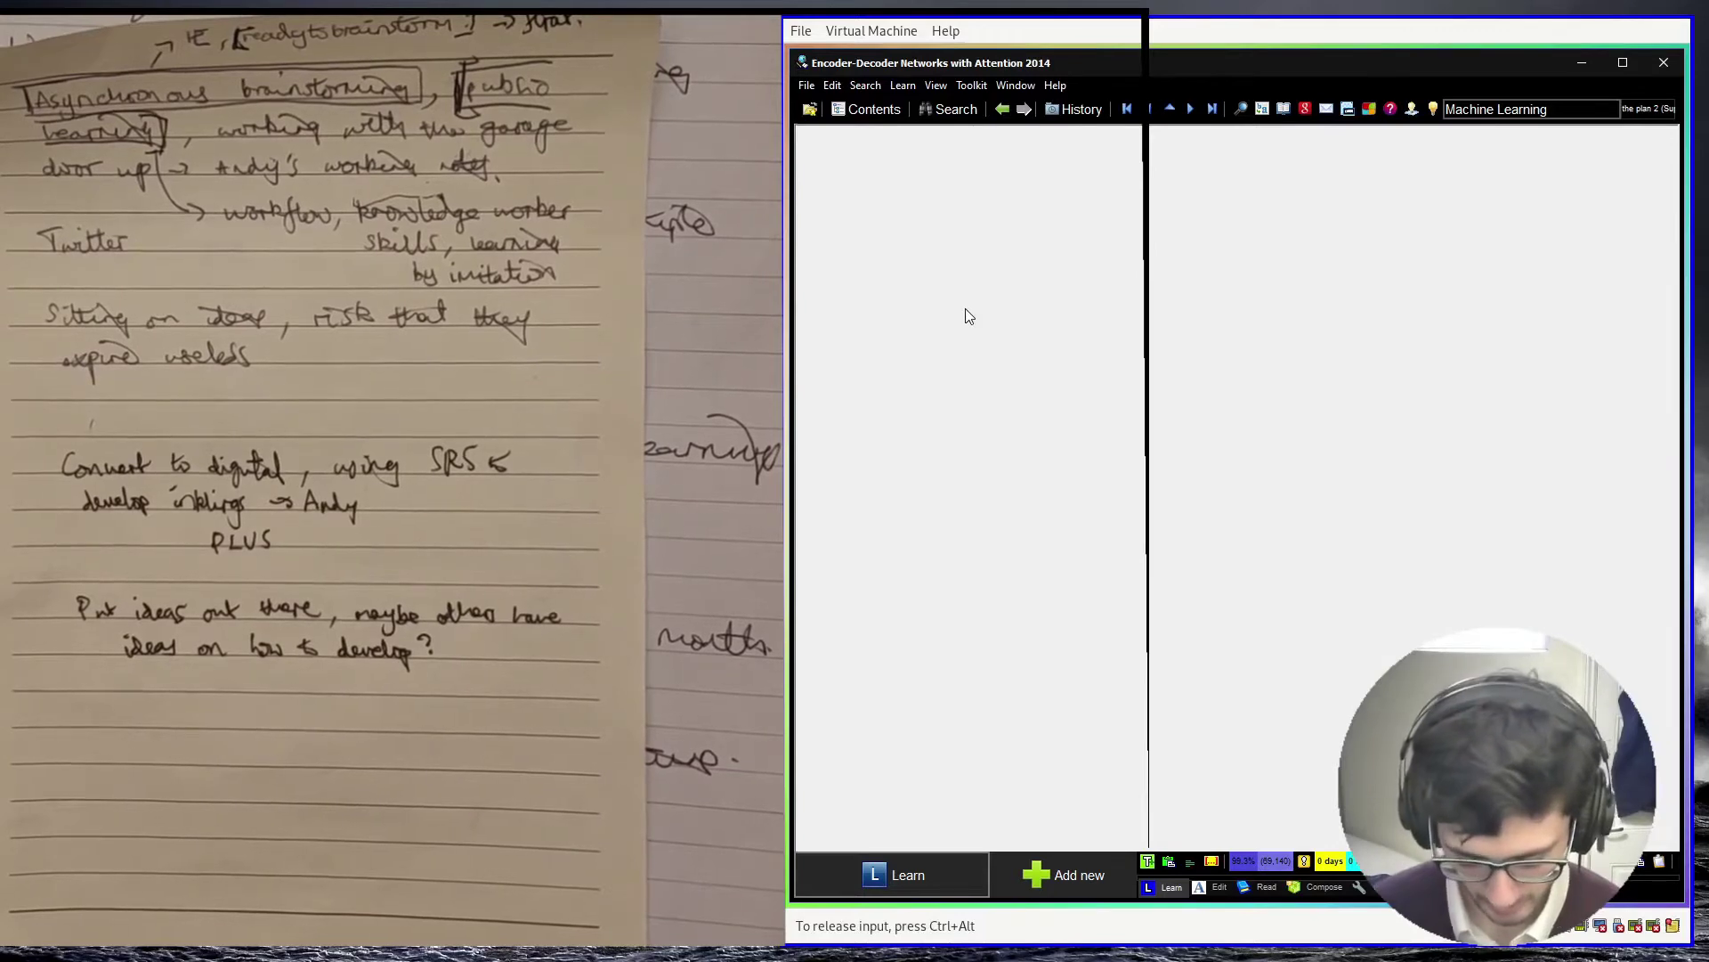
pyautogui.hotkey('ctrl', 'f')
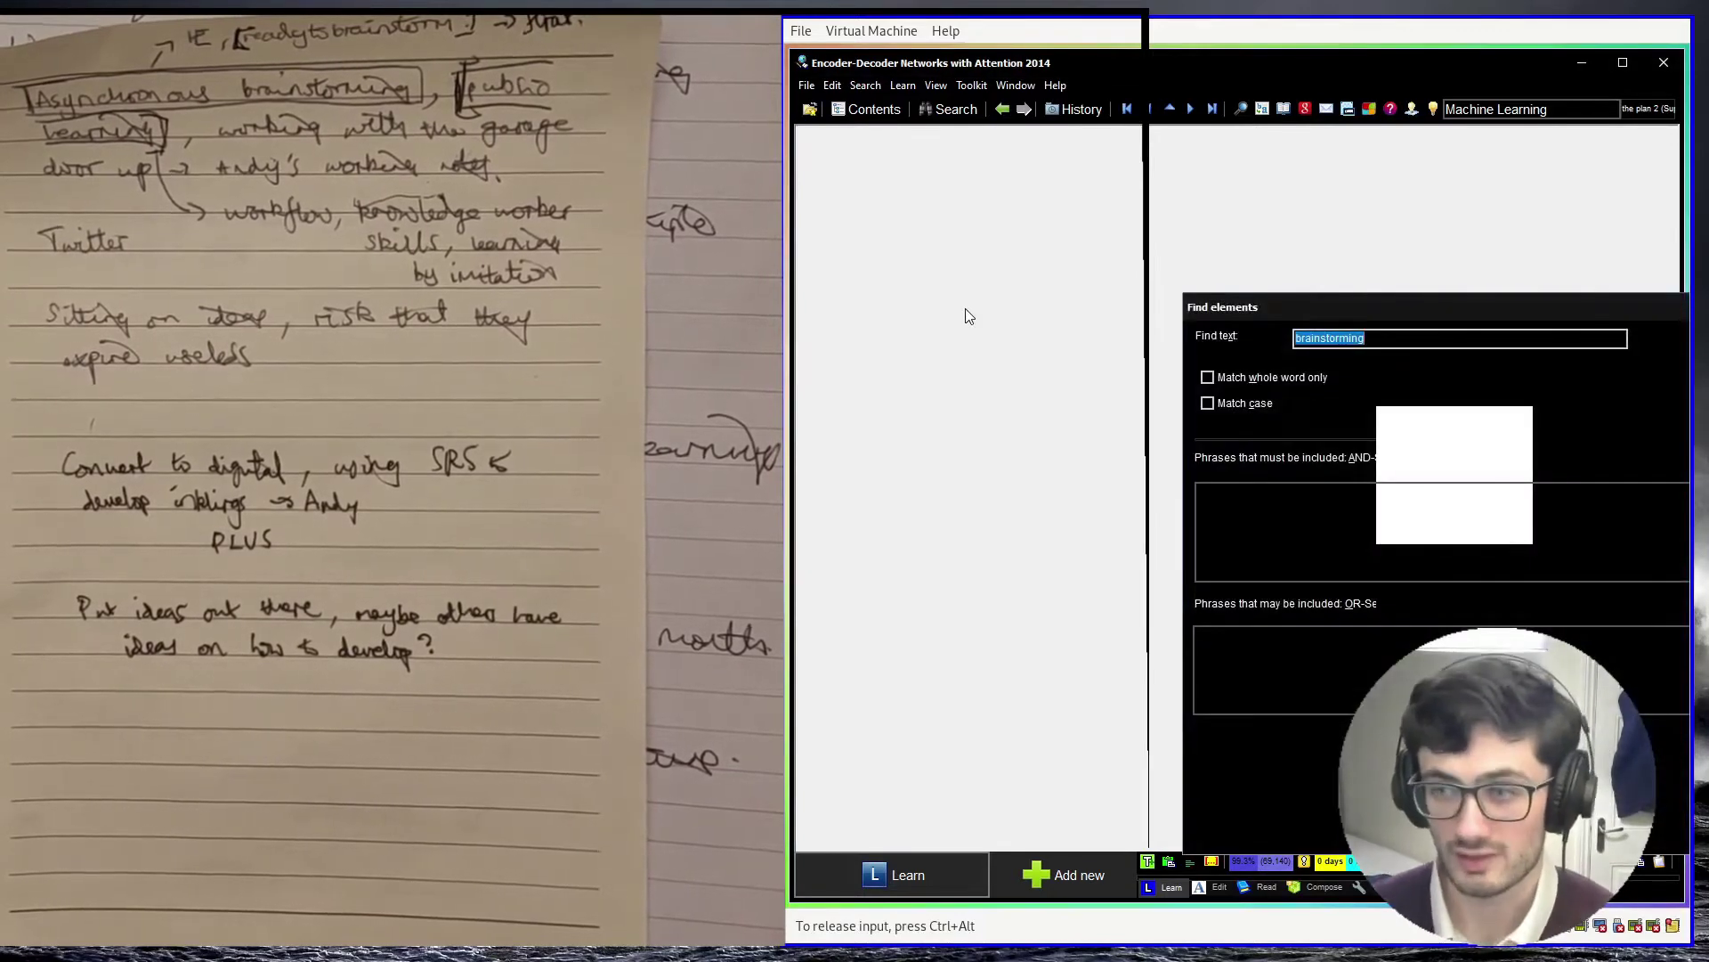
pyautogui.press('Return')
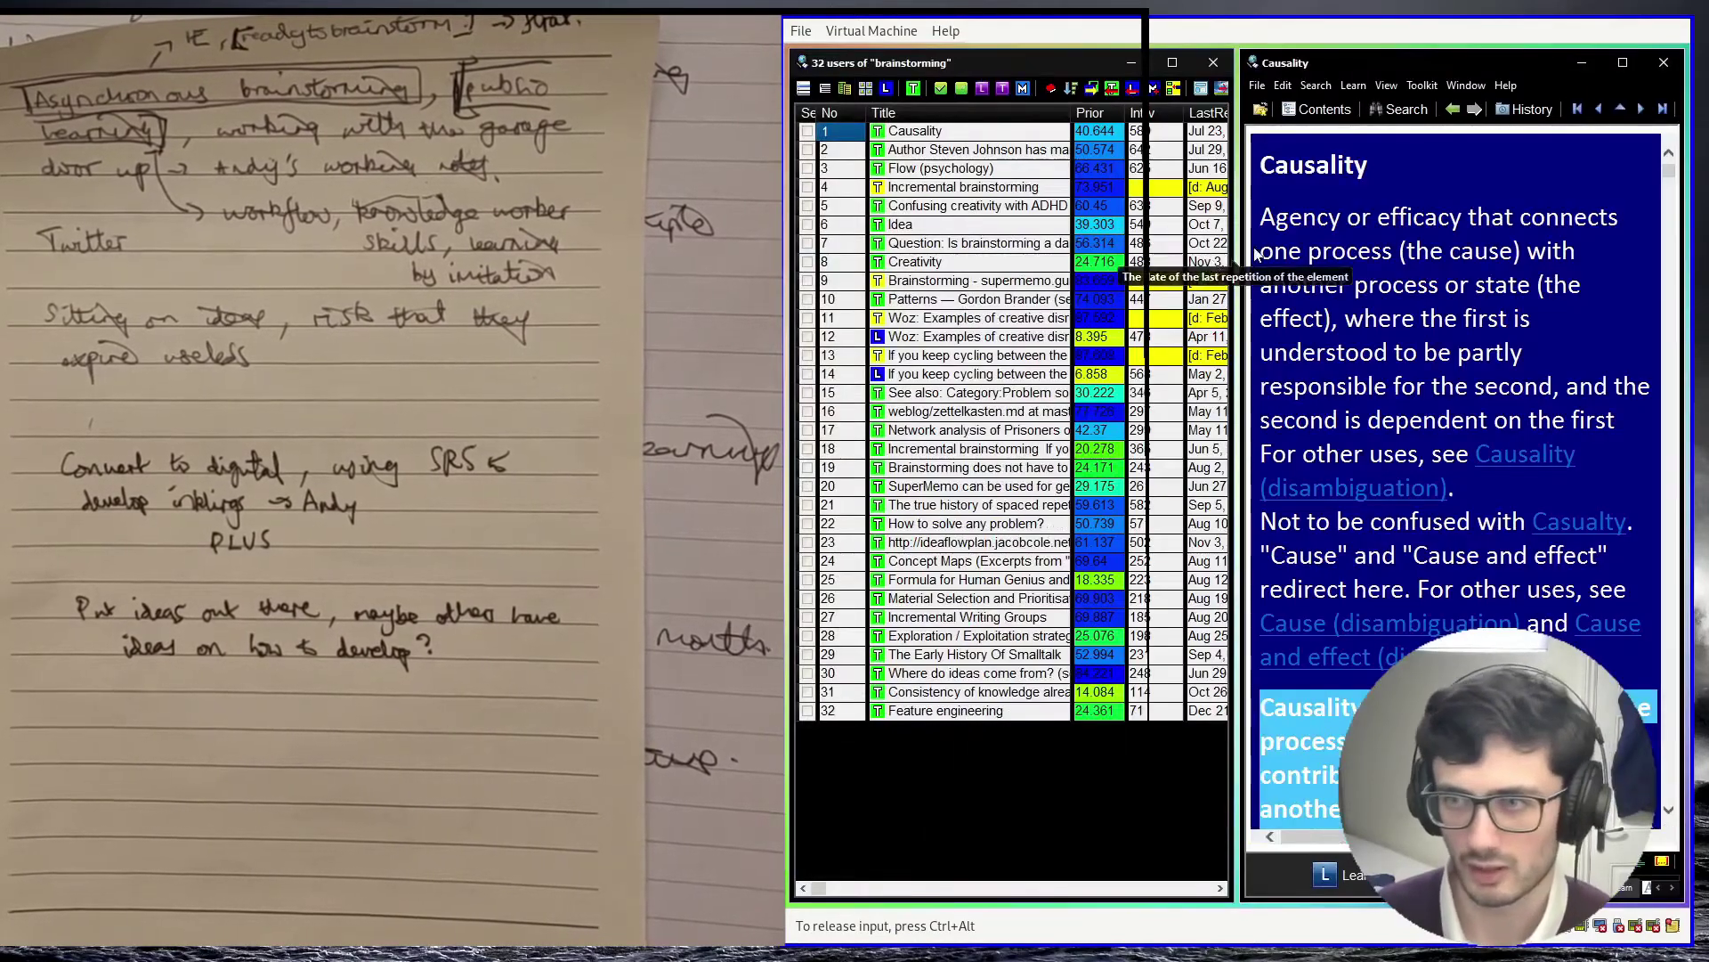
# Step: Open result 19, 'Brainstorming does not have to disrupt your schedule', and scroll through its answer
pyautogui.click(1101, 468)
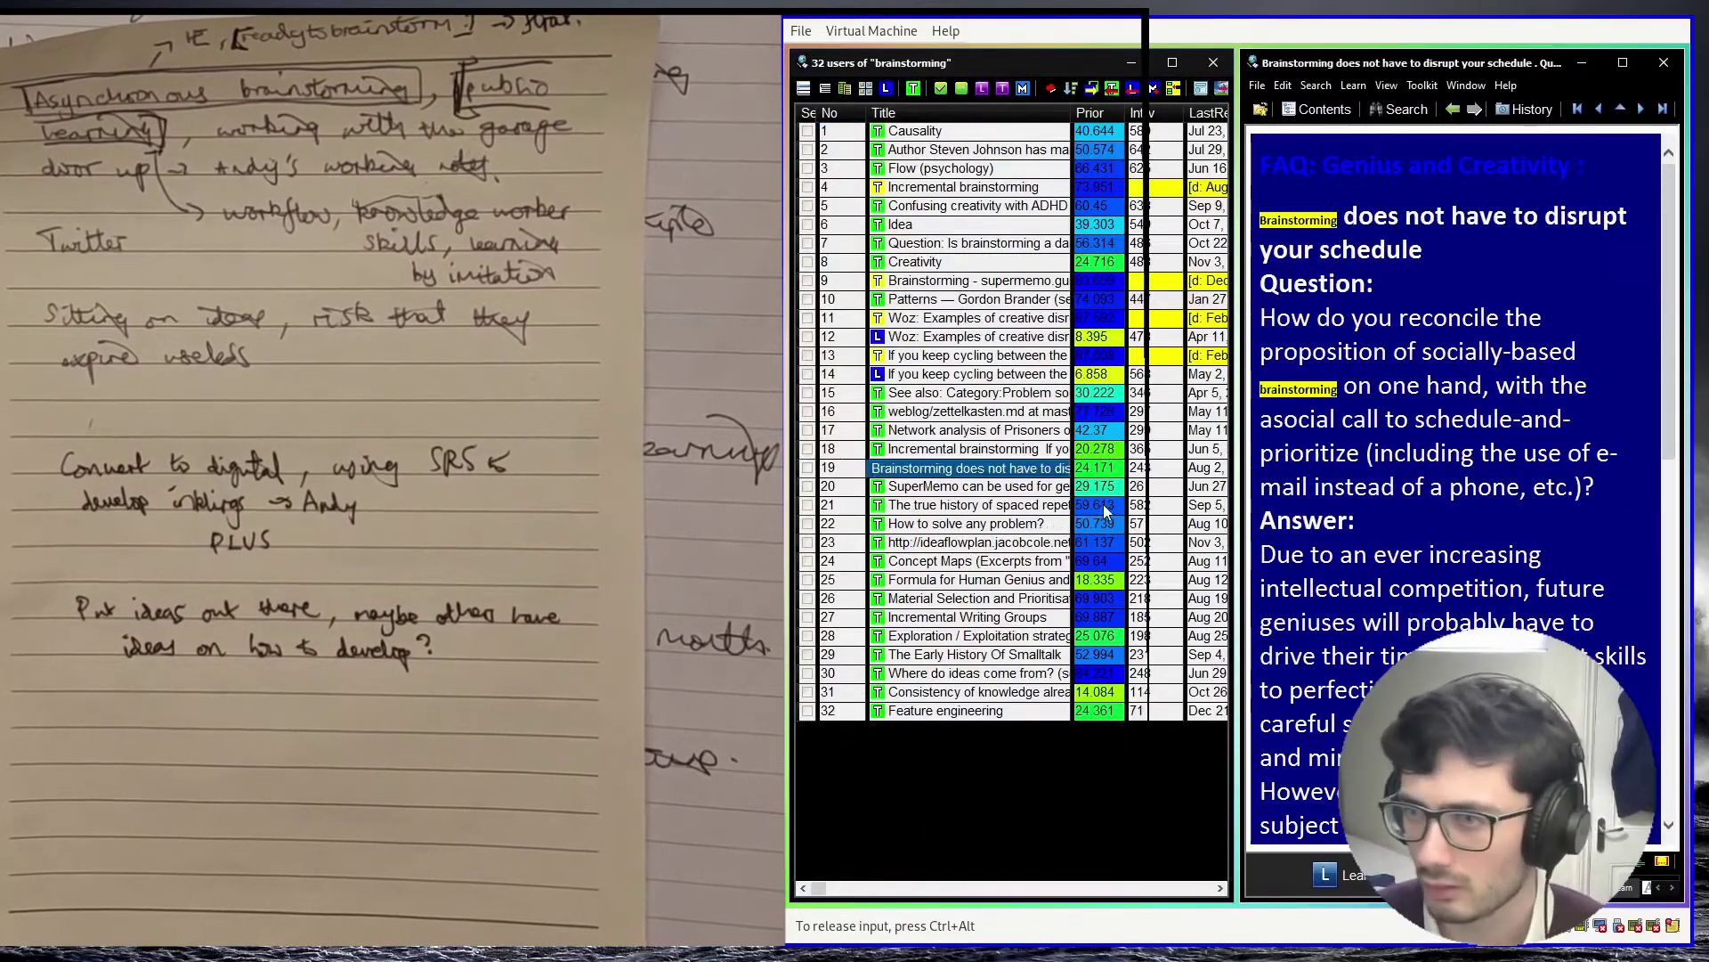
pyautogui.scroll(-8, 1330, 508)
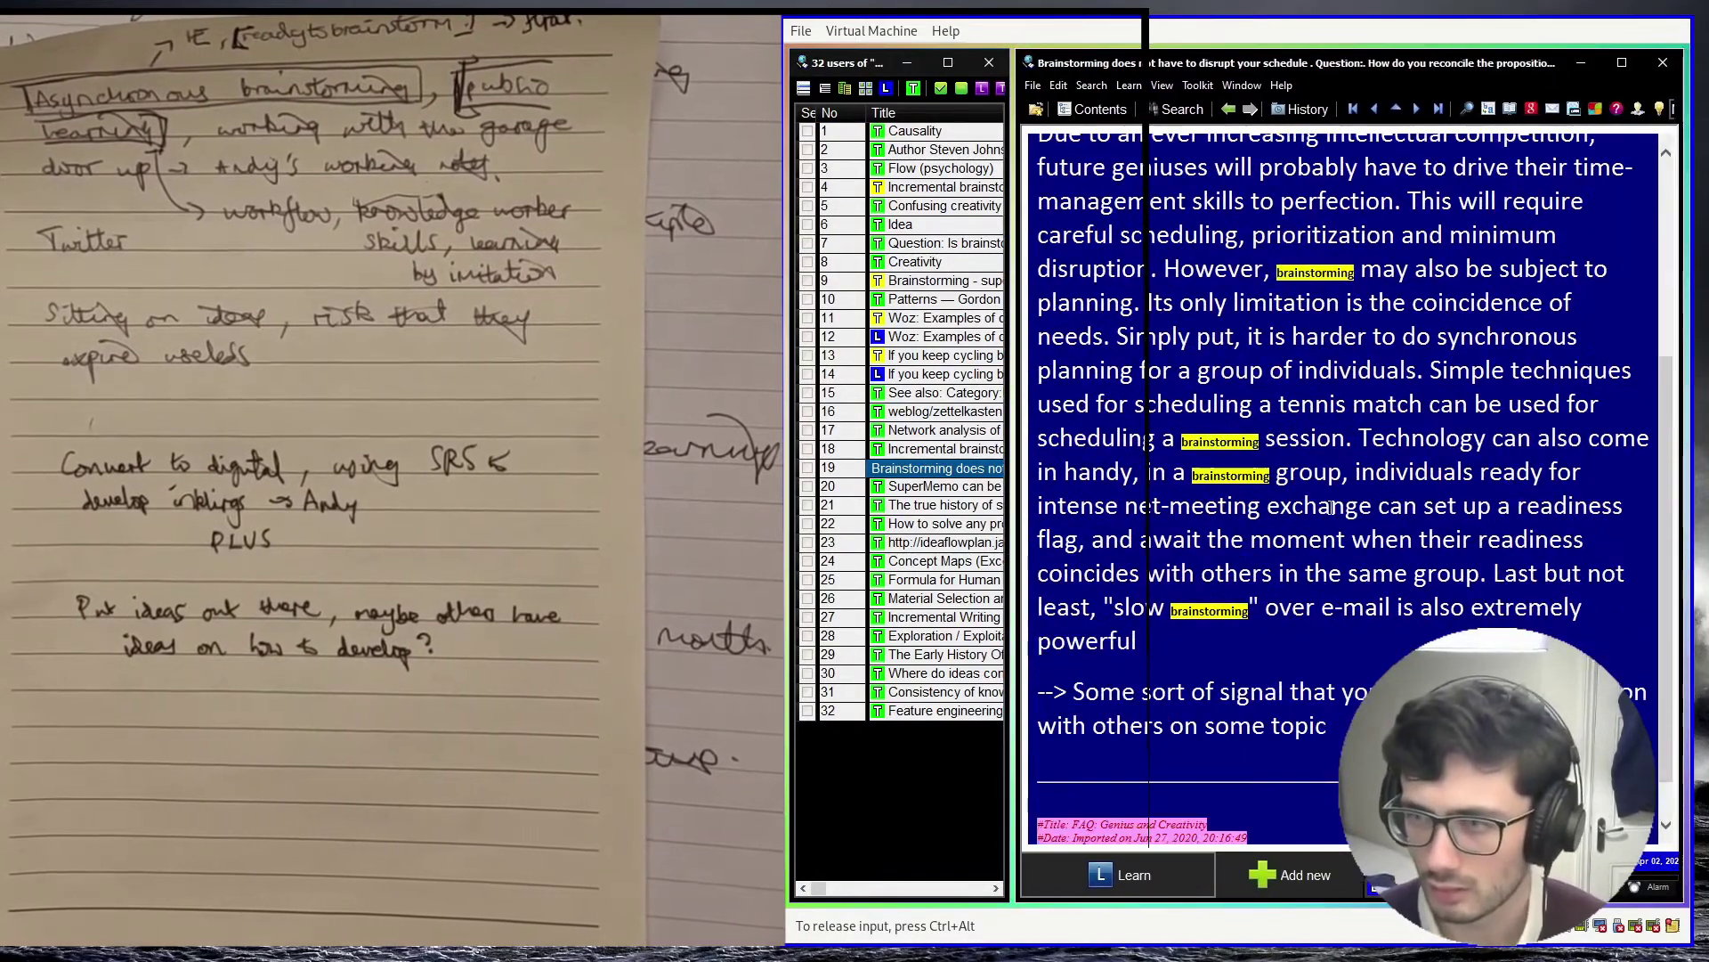
pyautogui.scroll(5, 1330, 508)
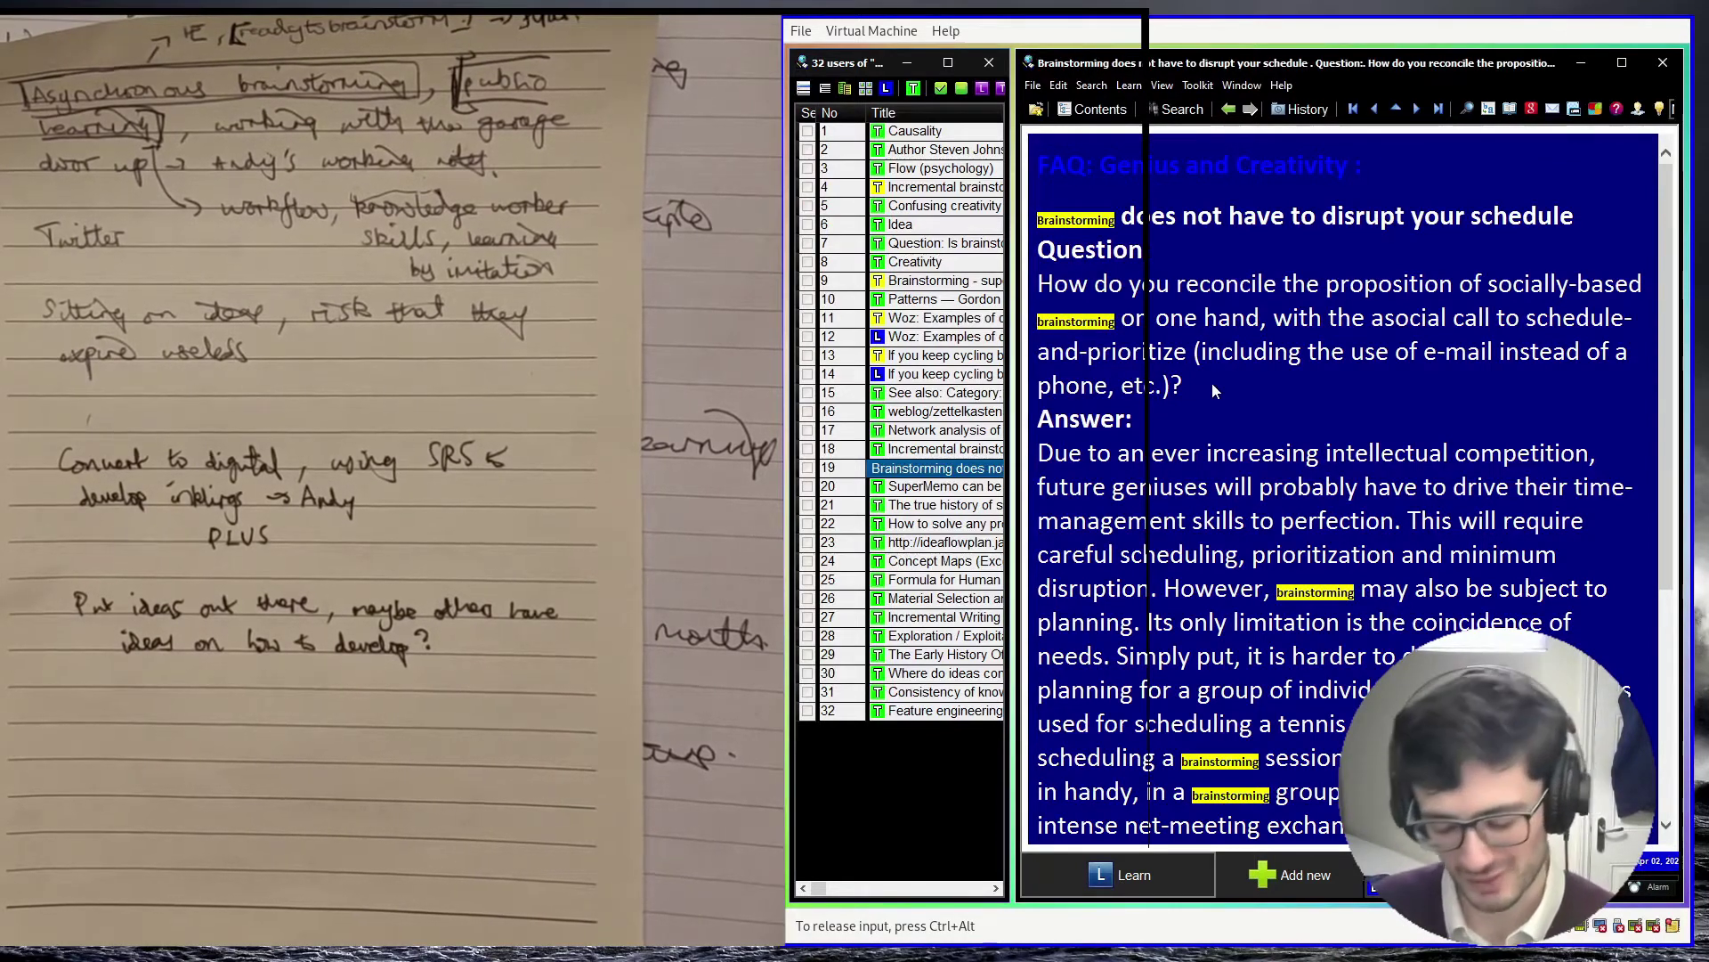
pyautogui.scroll(-3, 1209, 392)
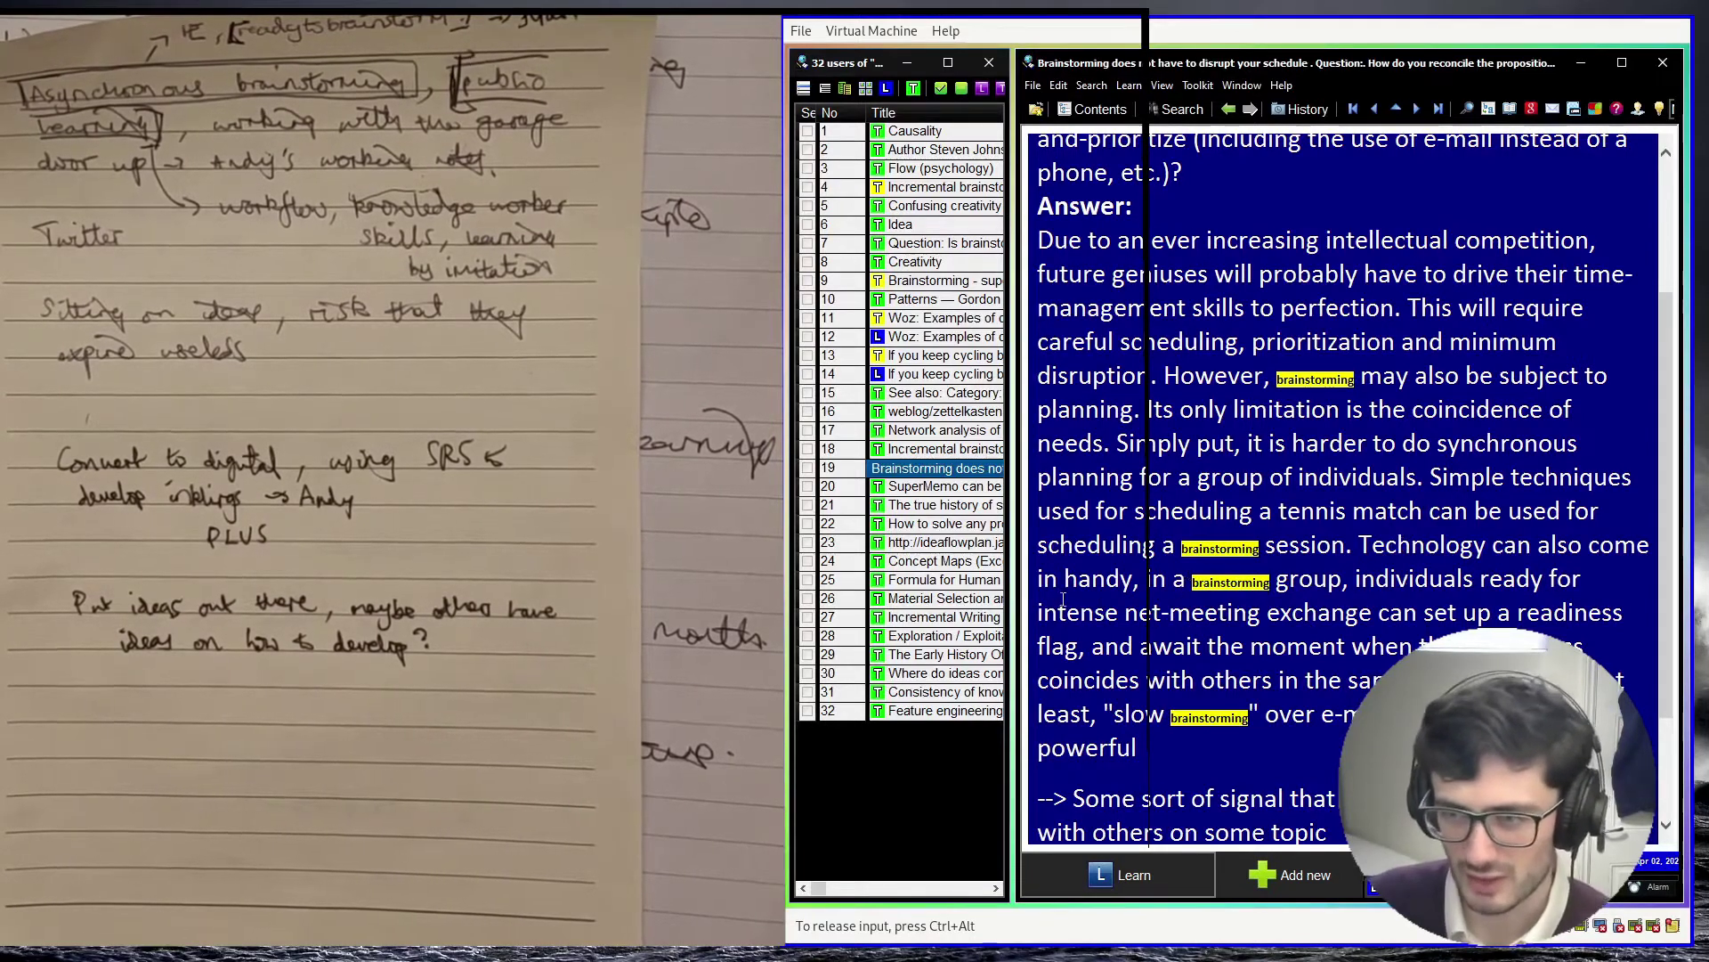
pyautogui.moveTo(1038, 612); pyautogui.dragTo(1073, 643)
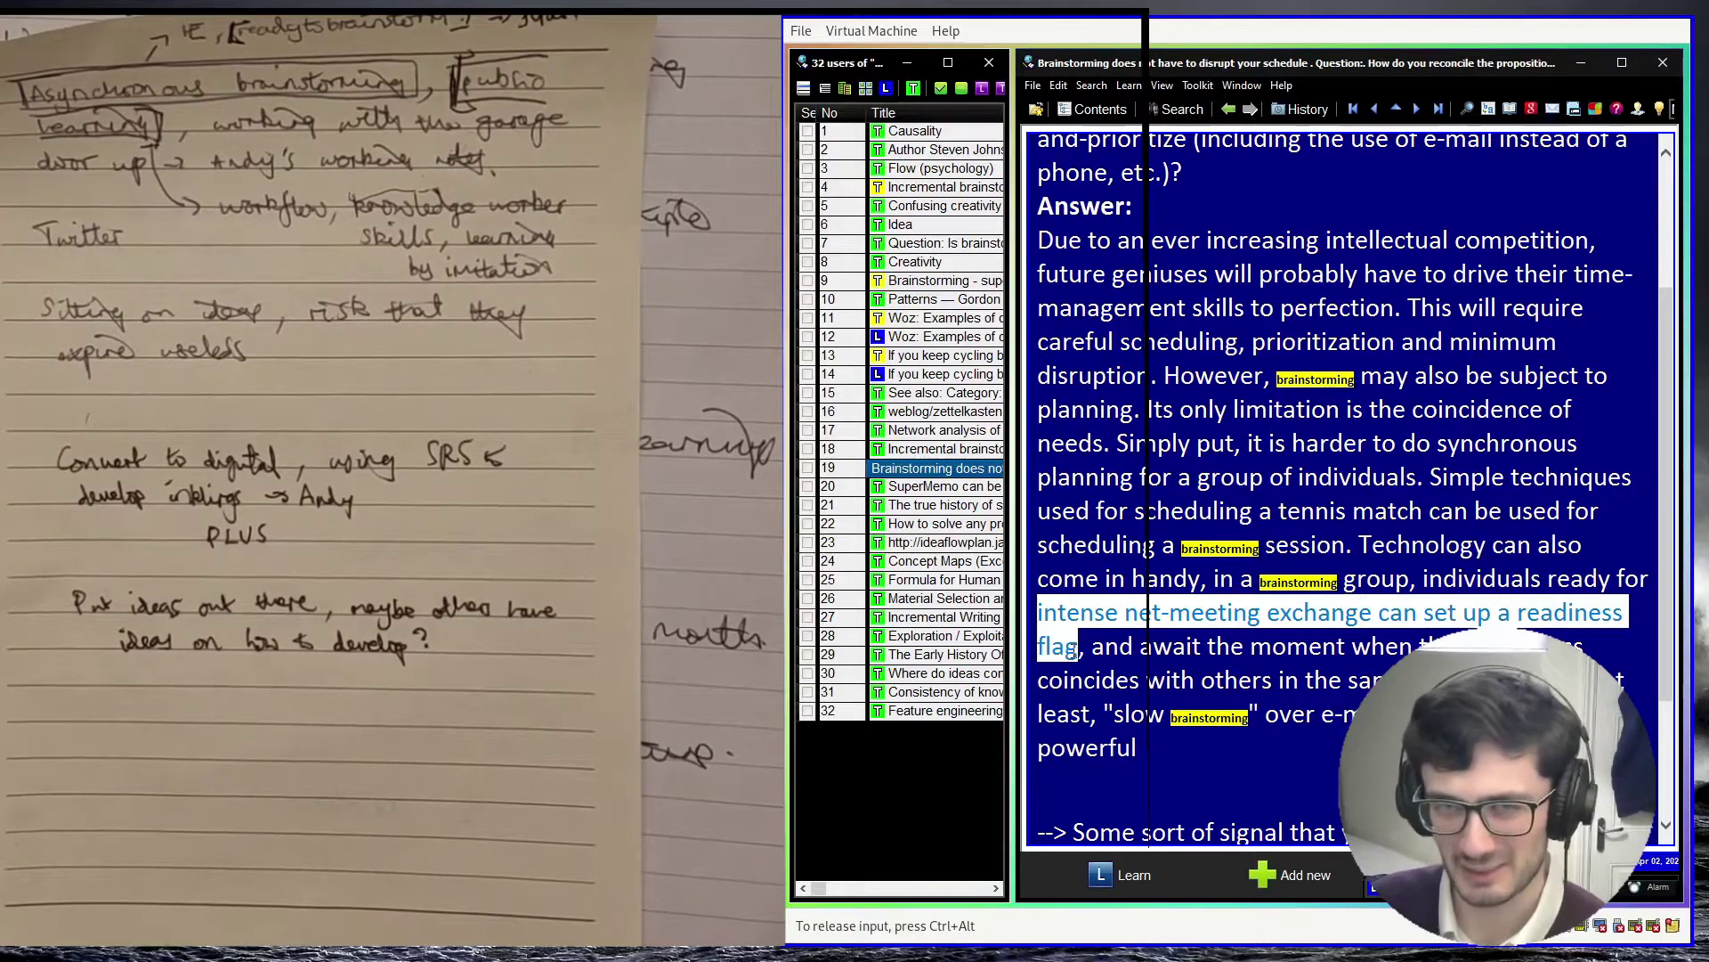
pyautogui.moveTo(1077, 647); pyautogui.dragTo(1384, 679)
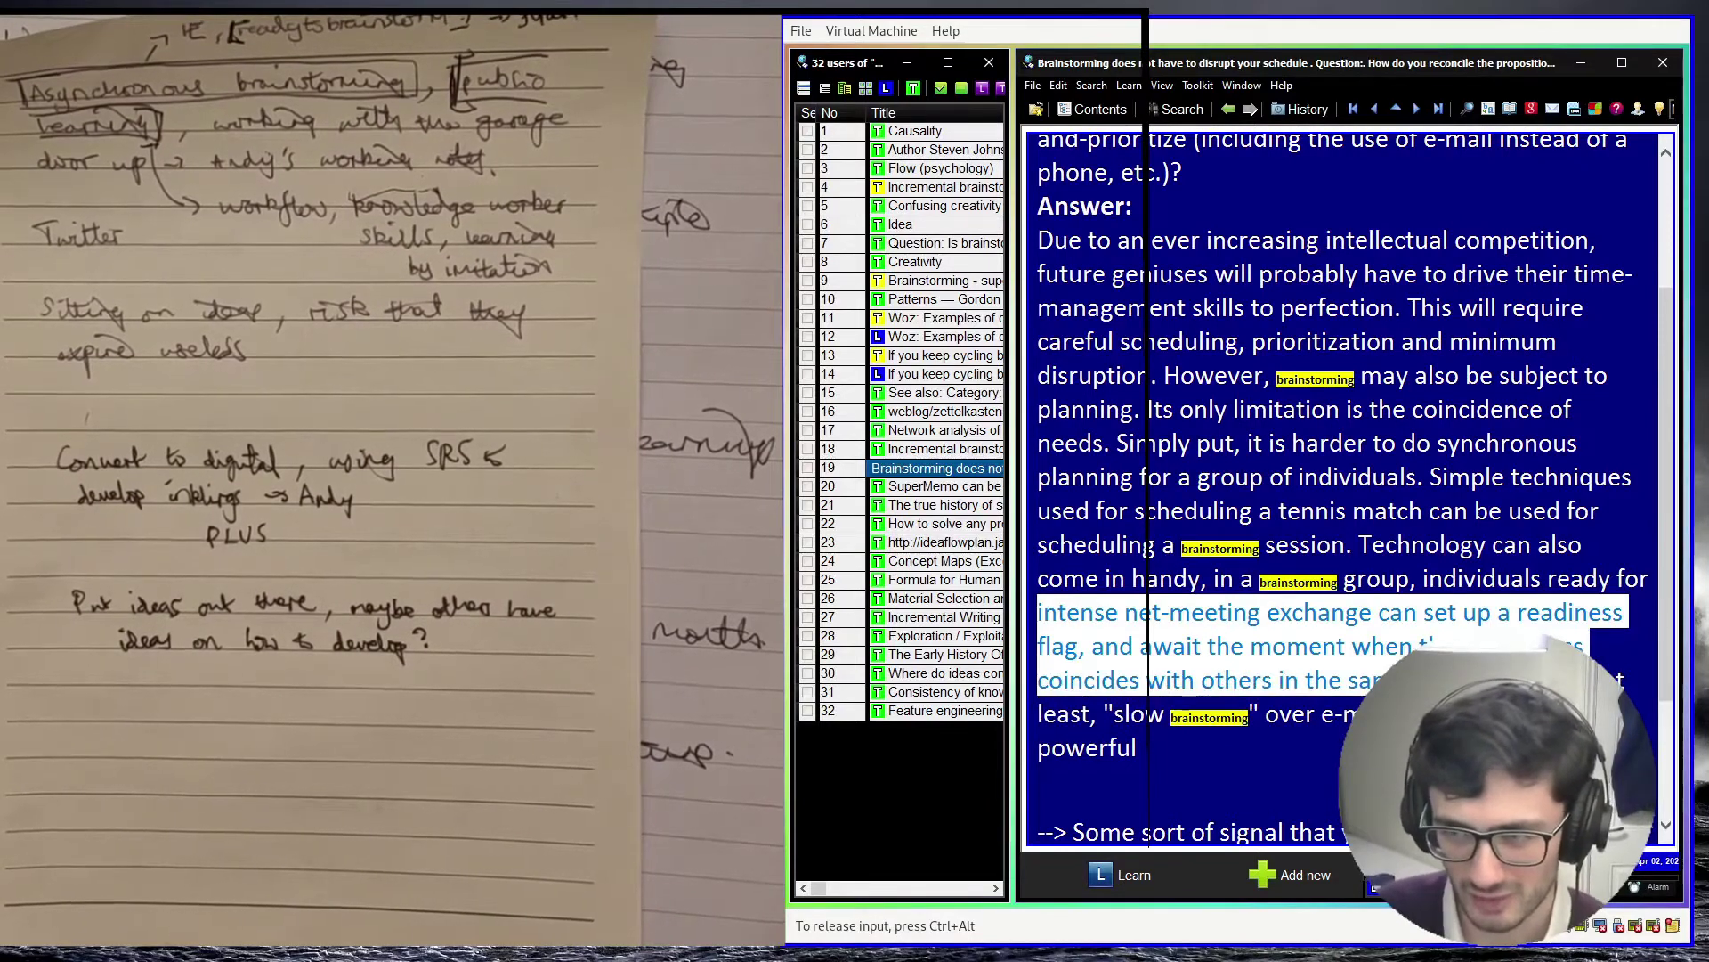
pyautogui.press('Escape')
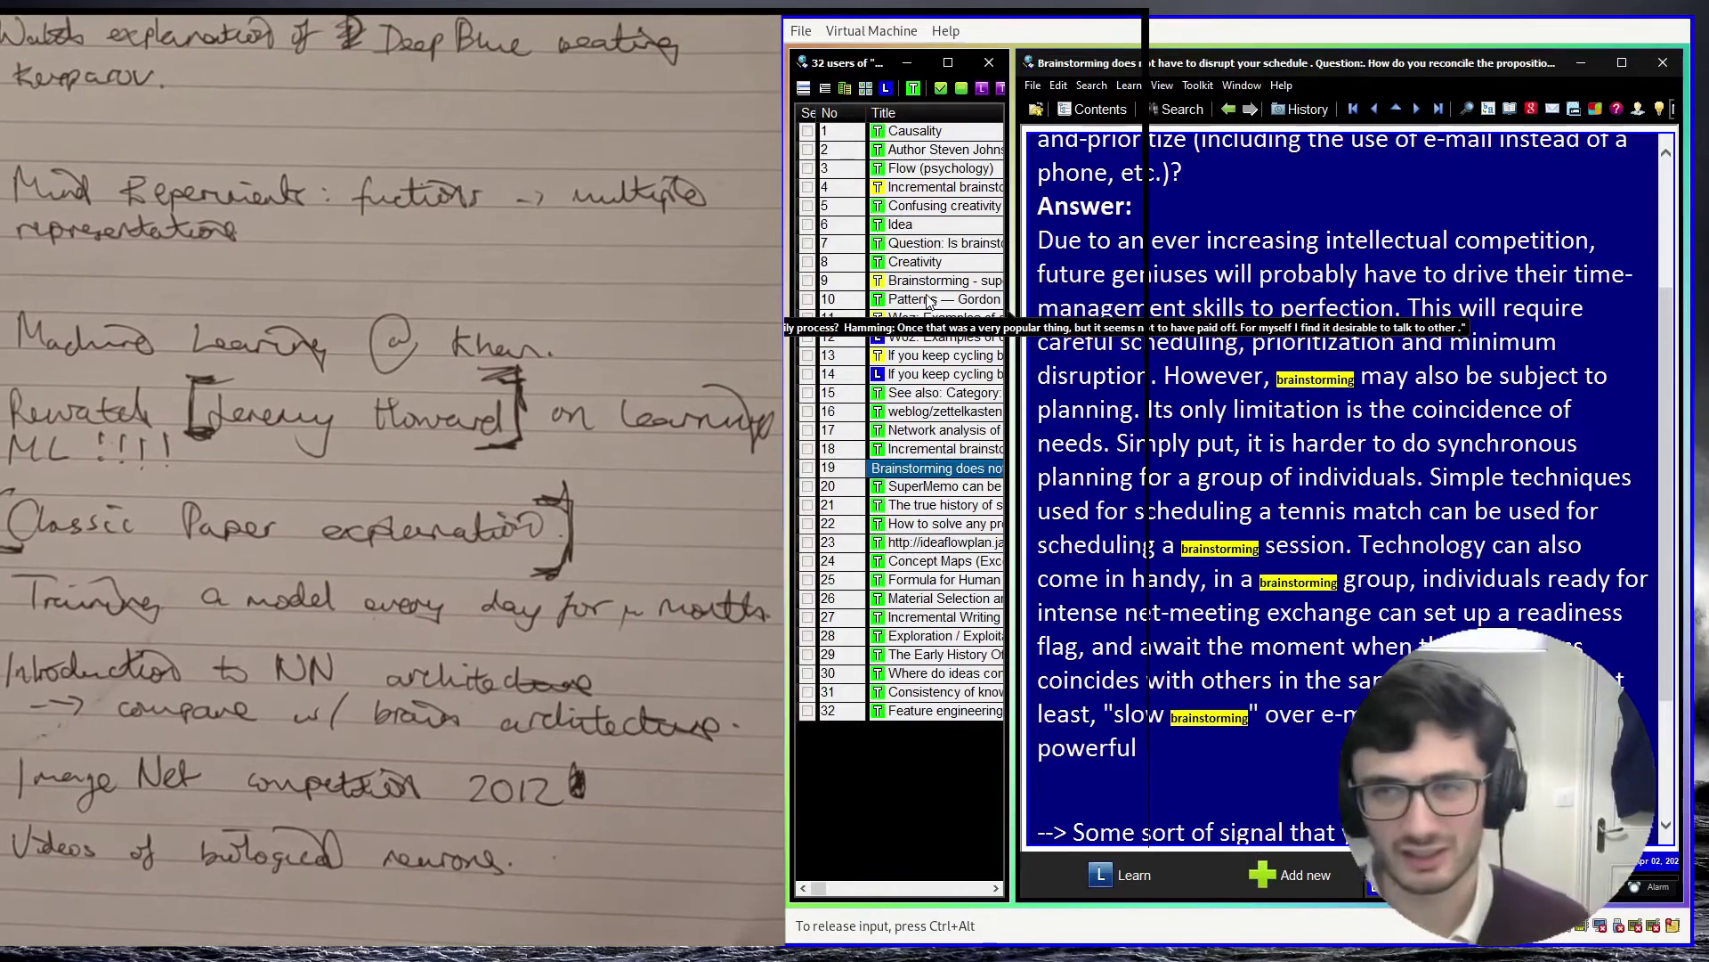
# Step: Close the '32 users of brainstorming' results browser window
pyautogui.click(990, 62)
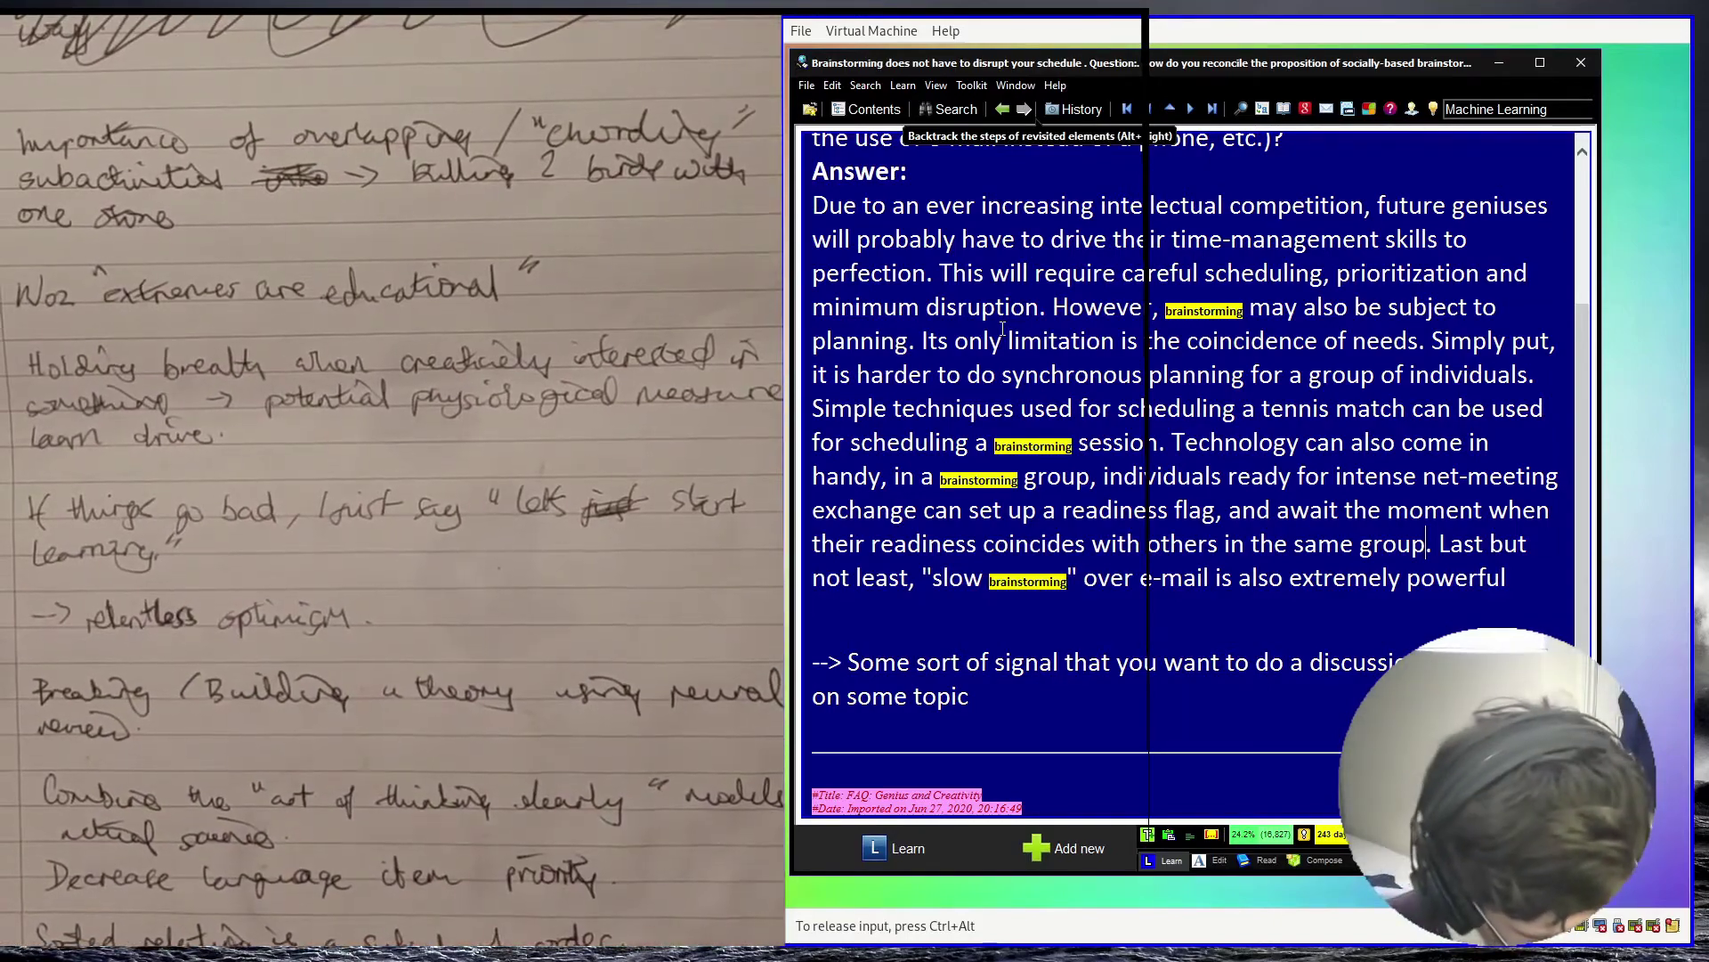
# Step: Refocus the virtual machine and show the Contents knowledge tree with Alt+C
pyautogui.hotkey('ctrl', 'alt')
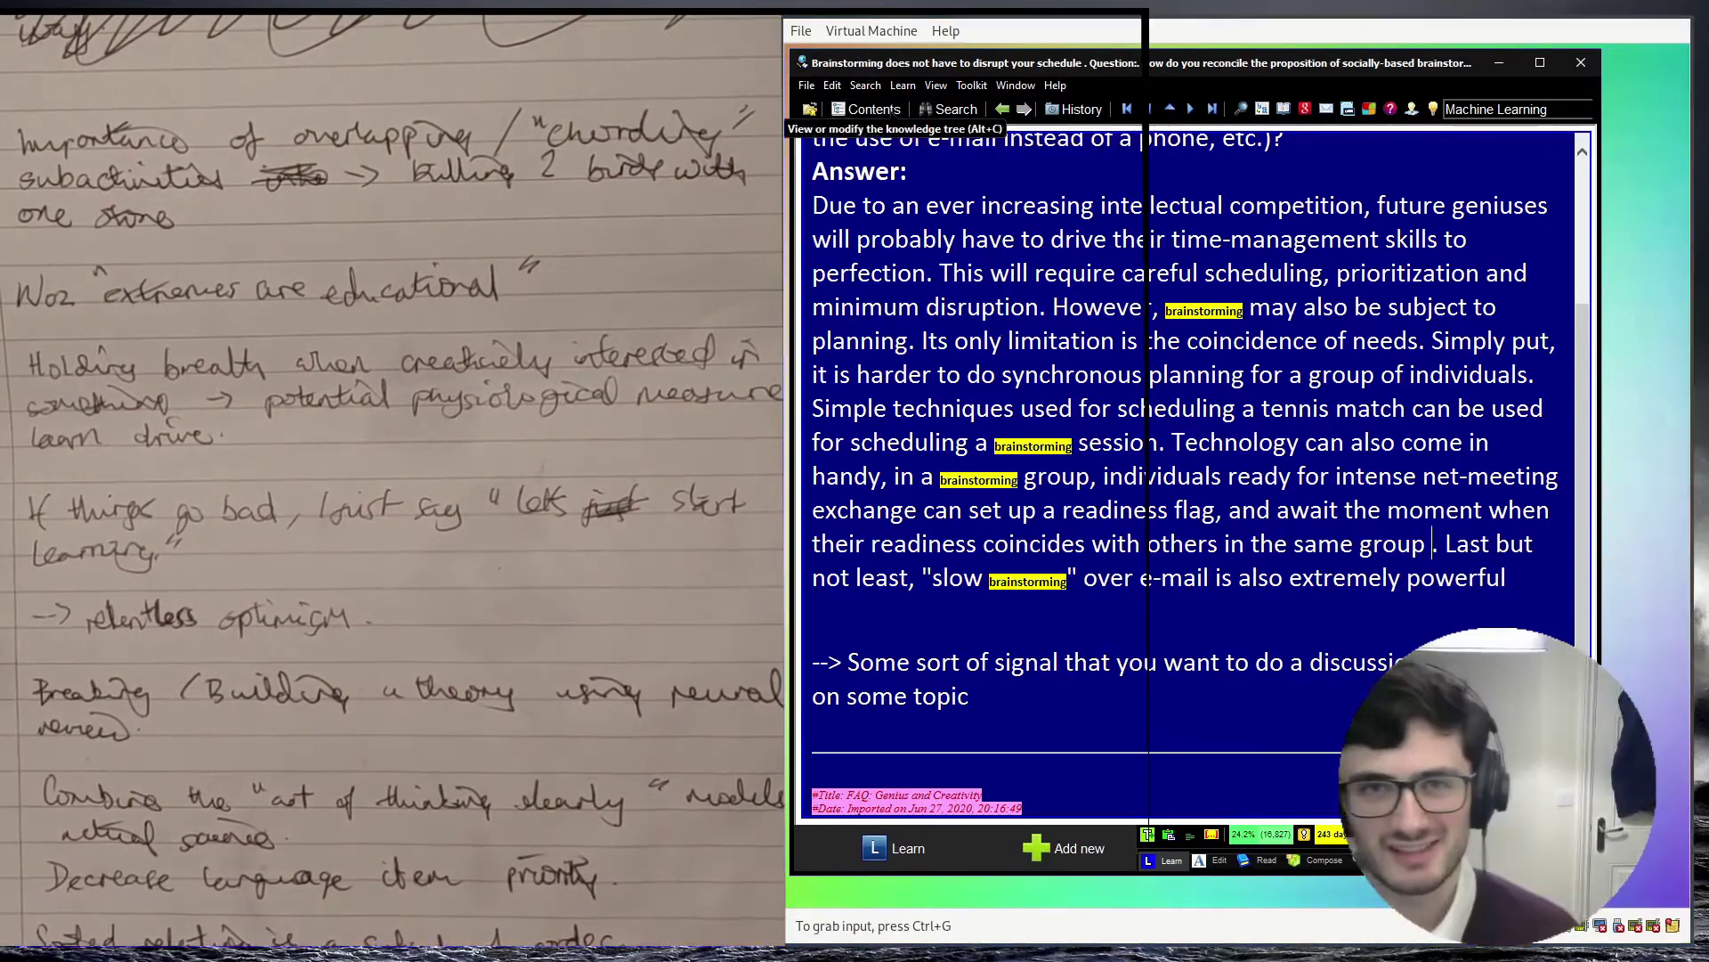
pyautogui.click(1075, 328)
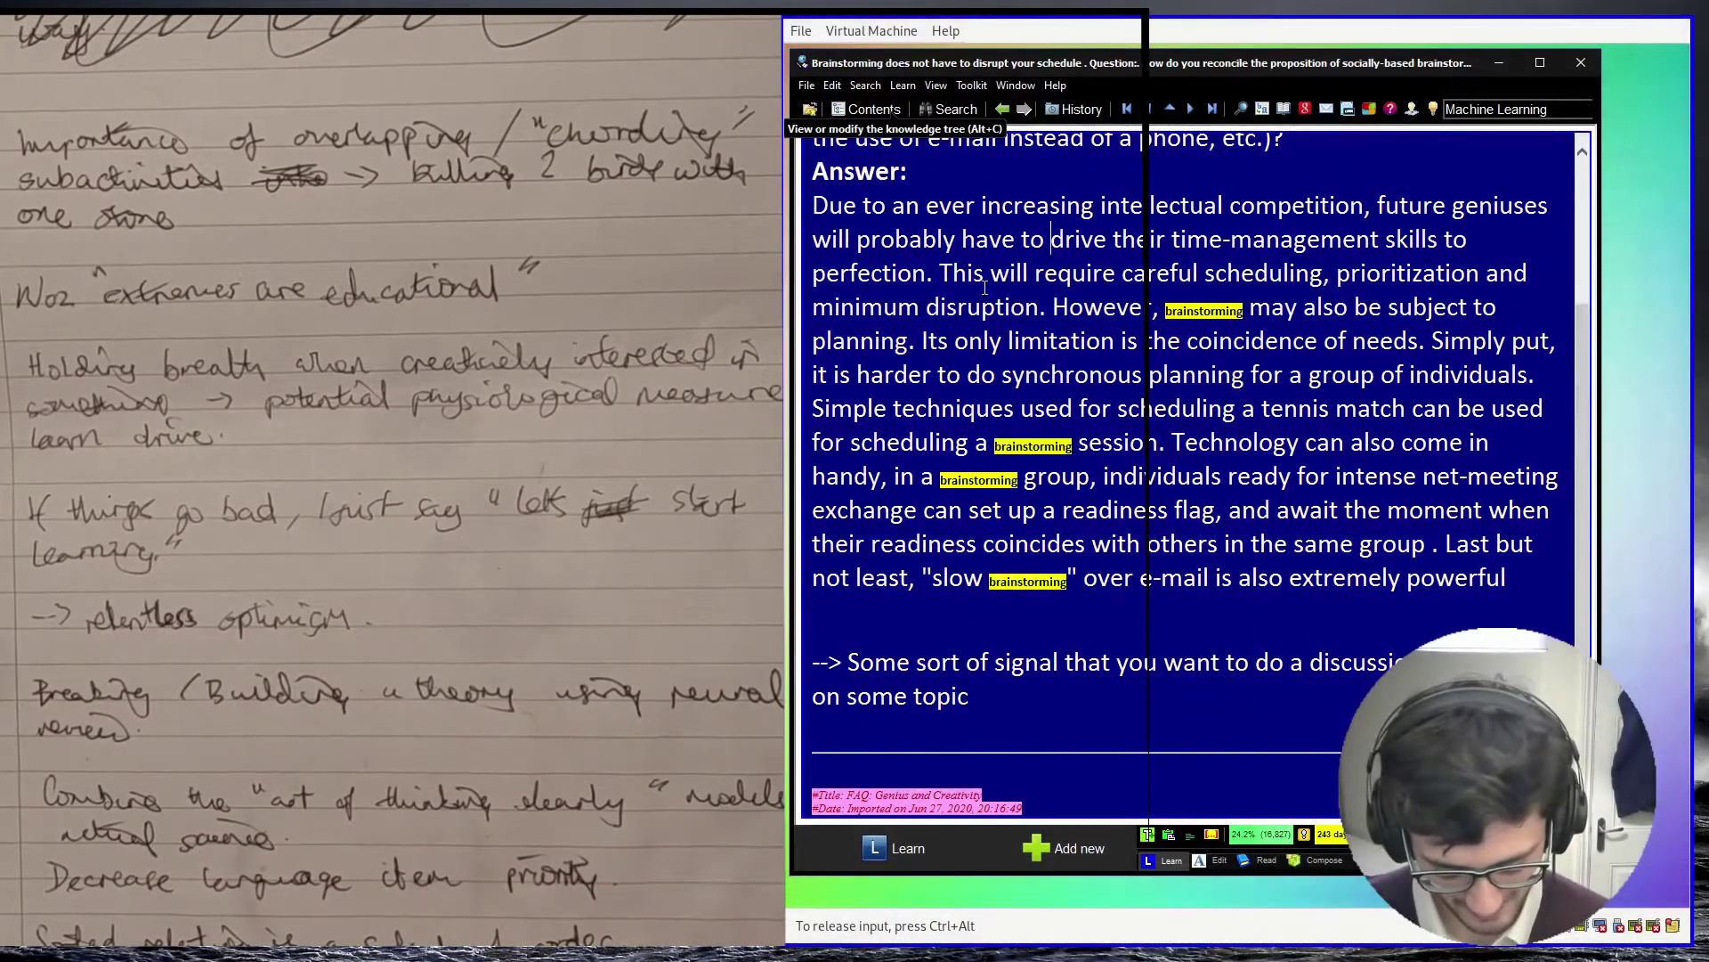
pyautogui.hotkey('alt', 'c')
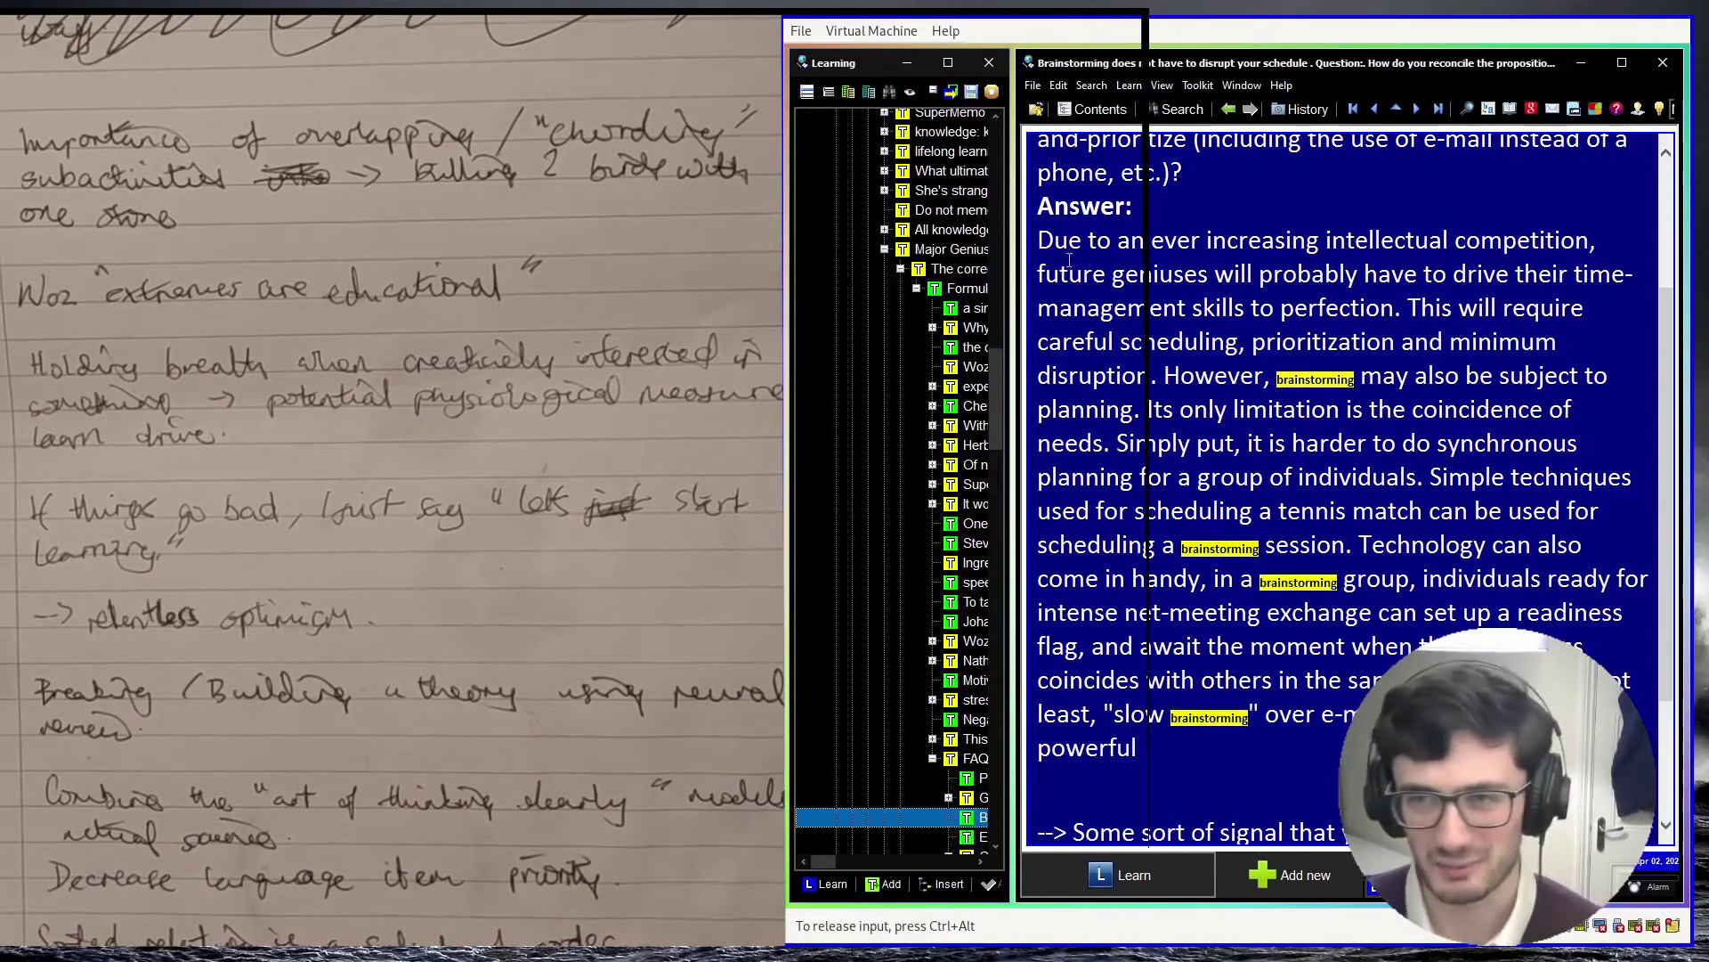
# Step: Collapse the Major Genius branch and scroll the knowledge tree to the Learning branch
pyautogui.click(884, 249)
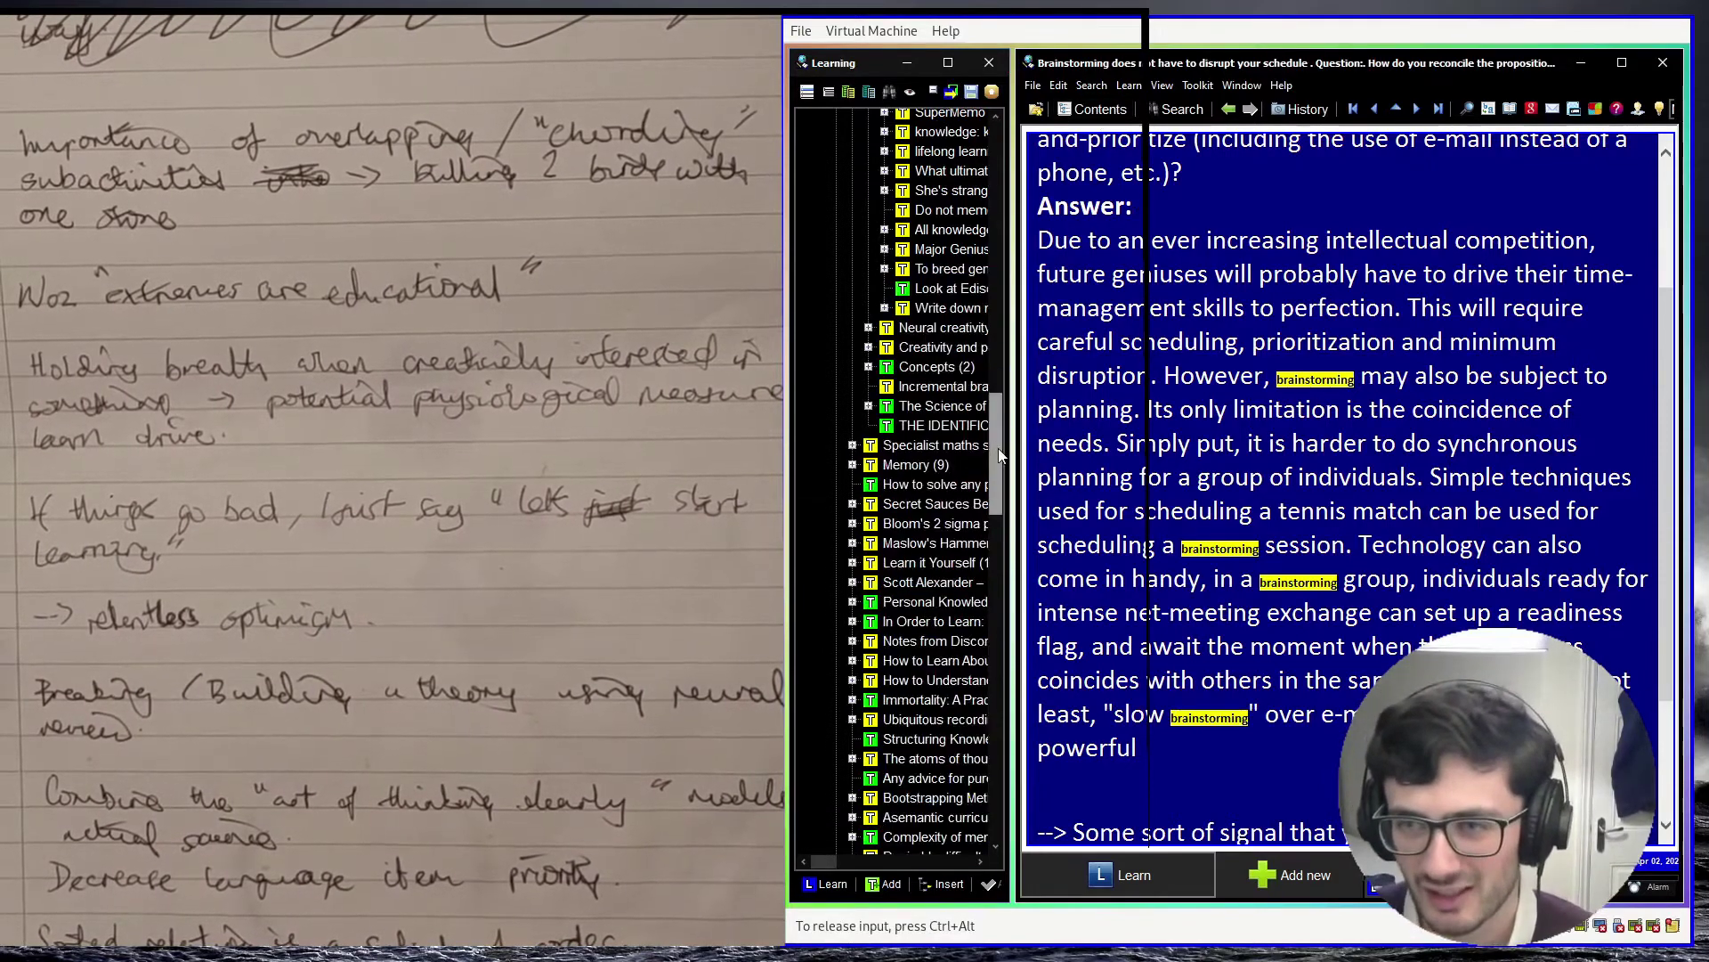
pyautogui.scroll(15, 877, 475)
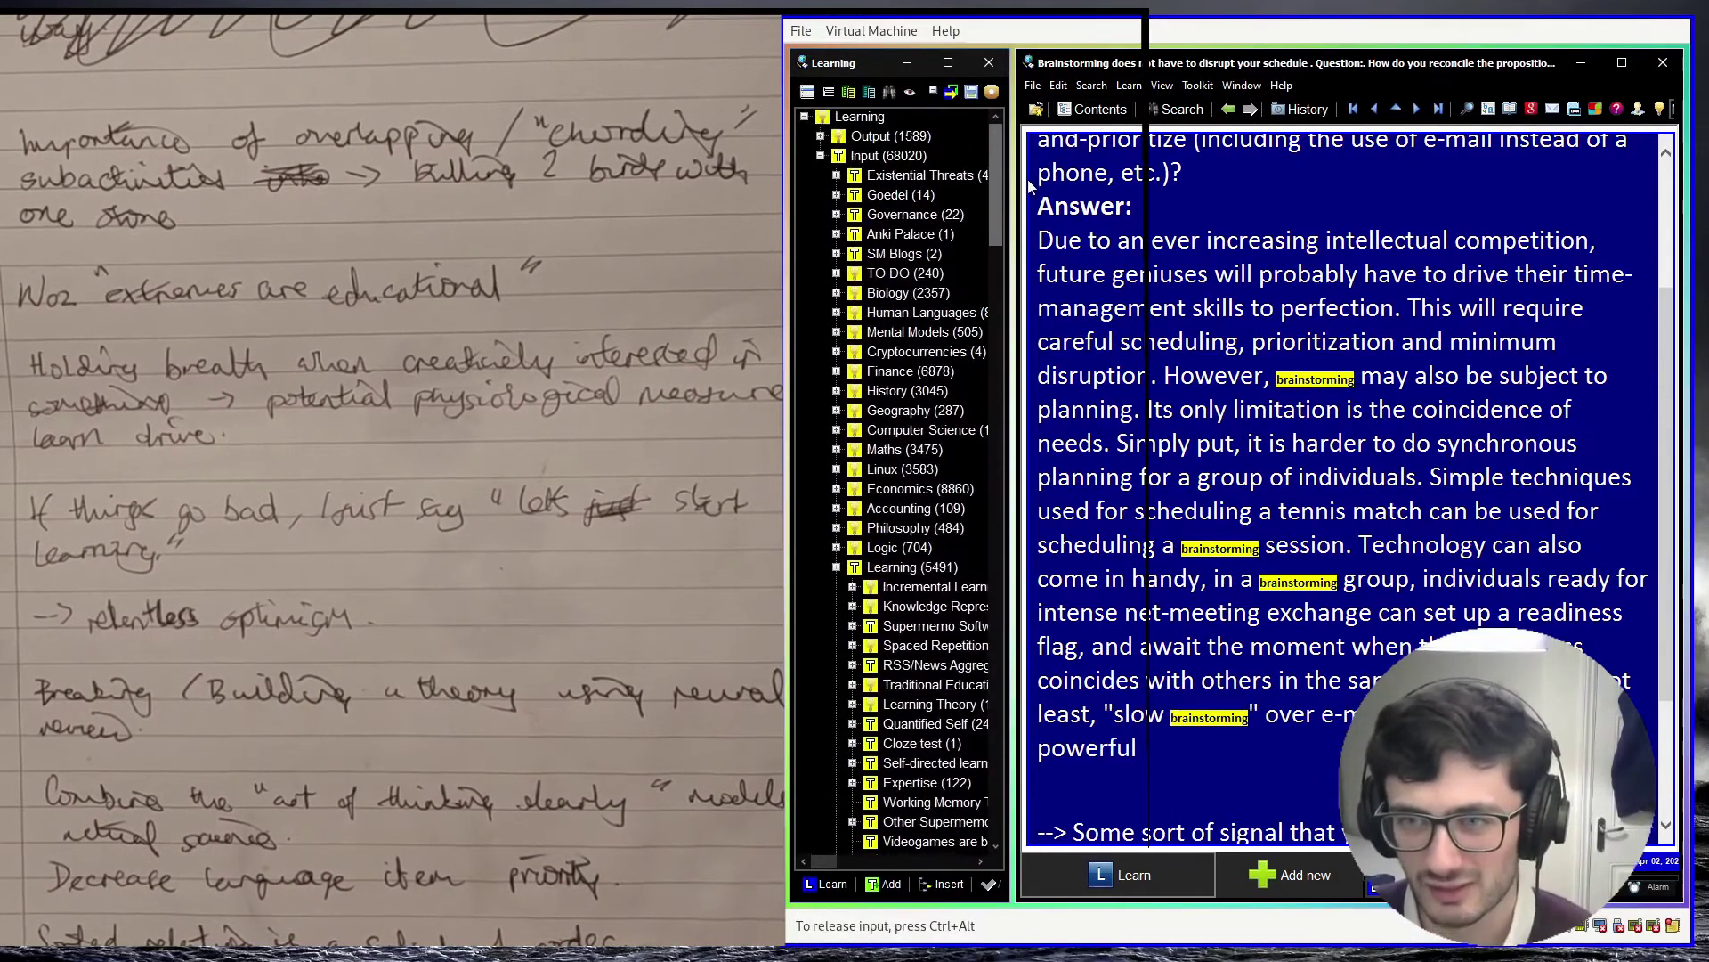
pyautogui.click(836, 568)
pyautogui.click(836, 568)
pyautogui.scroll(-15, 899, 534)
# Step: Title the newest Learning topic 'Woz 33rd Anniversary of SuperMemo Discord Q/A' and add 'Extremes are educational'
pyautogui.click(931, 843)
pyautogui.write('Woz 33rd Anniversary of SuperMemo Discord COnvo')
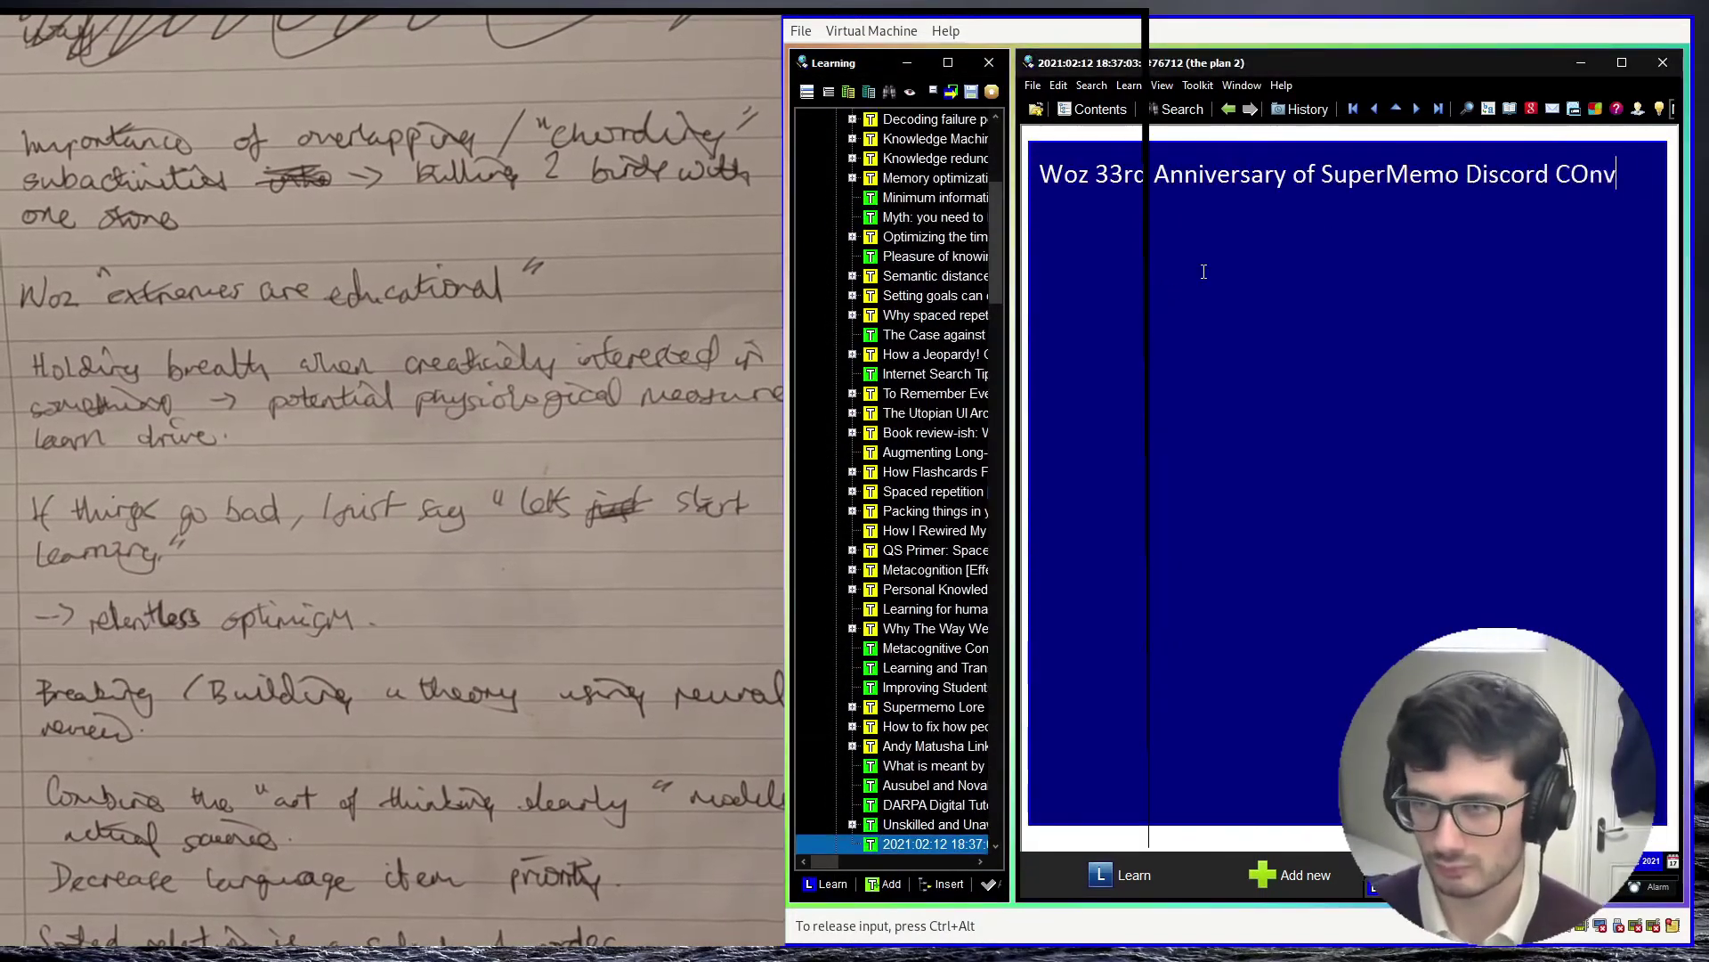
pyautogui.press('BackSpace')
pyautogui.press('BackSpace')
pyautogui.press('BackSpace')
pyautogui.press('BackSpace')
pyautogui.press('BackSpace')
pyautogui.write('Q/A')
pyautogui.hotkey('ctrl', 'a')
pyautogui.hotkey('alt', 't')
pyautogui.write('Extremes are educational')
pyautogui.press('Return')
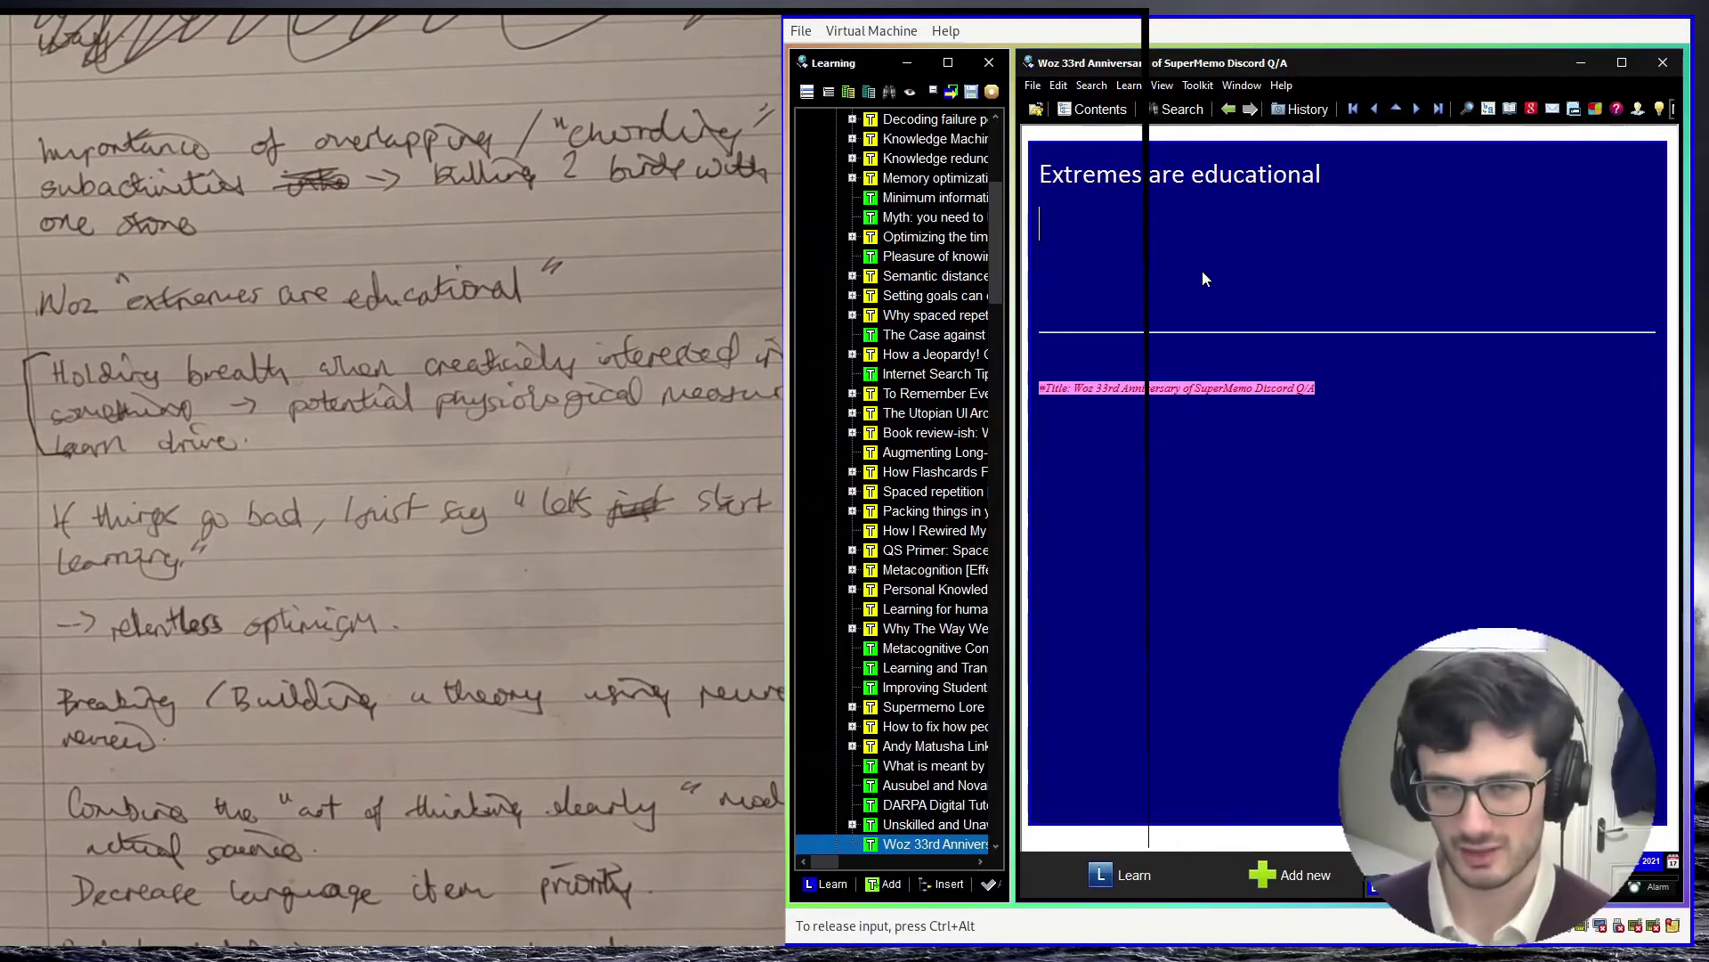
# Step: Place the caret before 'Extremes are educational', then open the Deschooling Society element
pyautogui.moveTo(995, 244); pyautogui.dragTo(1001, 333)
pyautogui.scroll(3, 1001, 333)
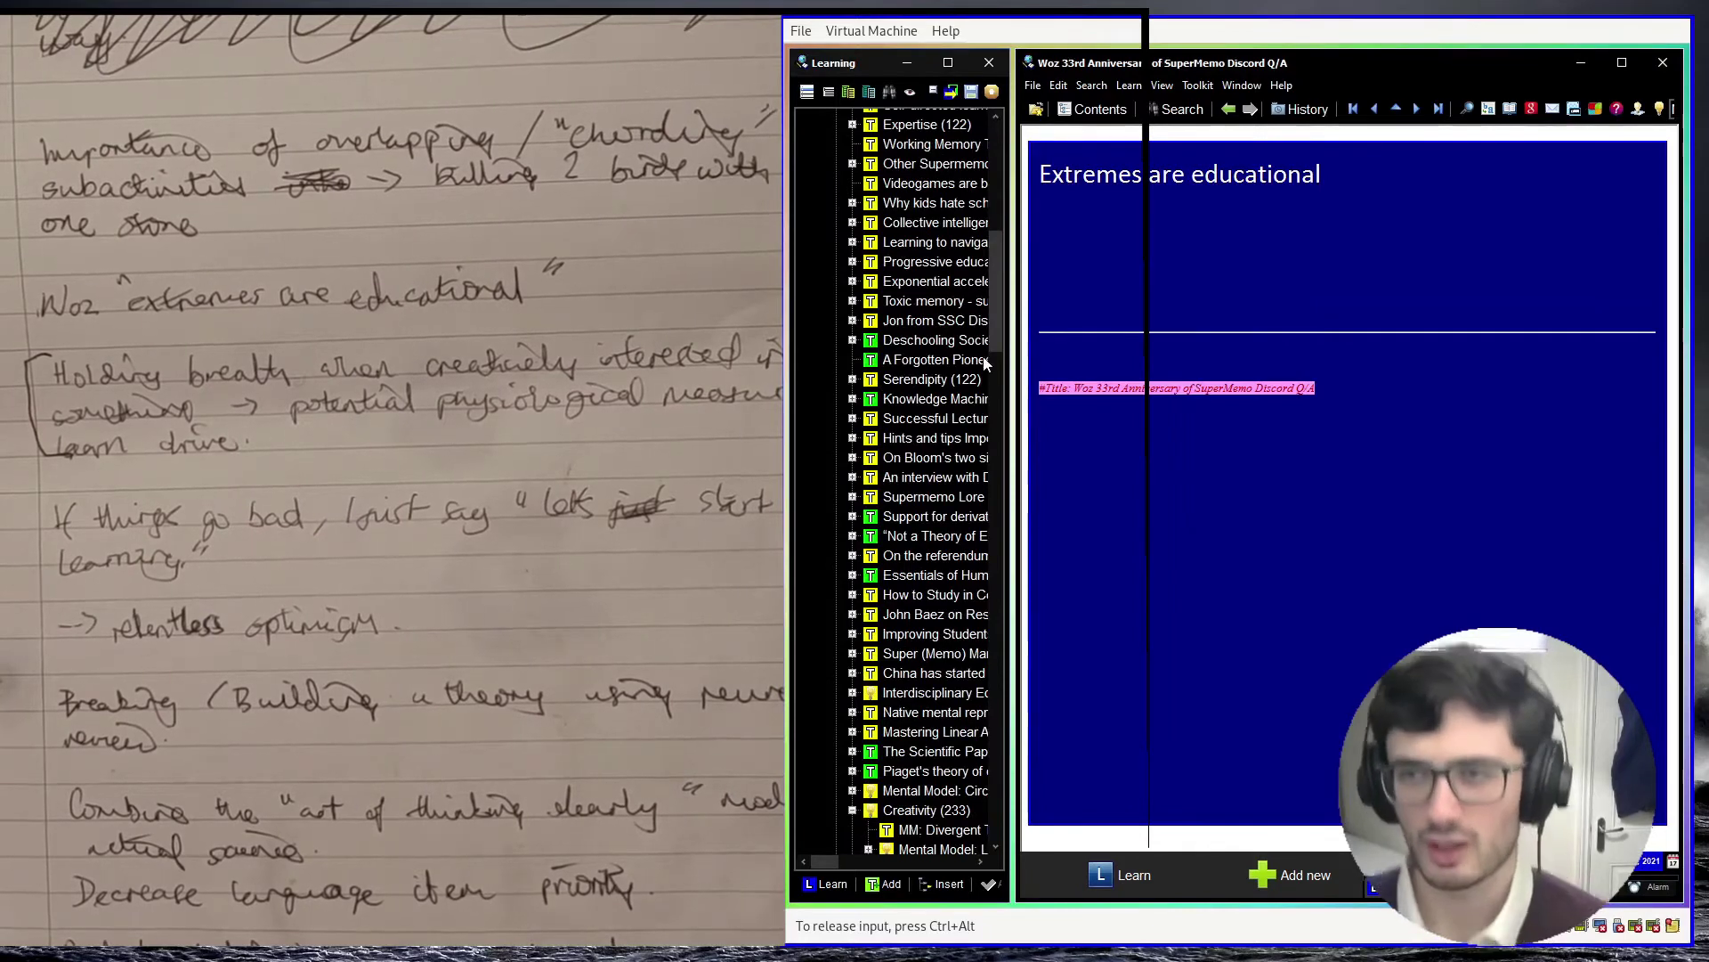
pyautogui.click(1119, 261)
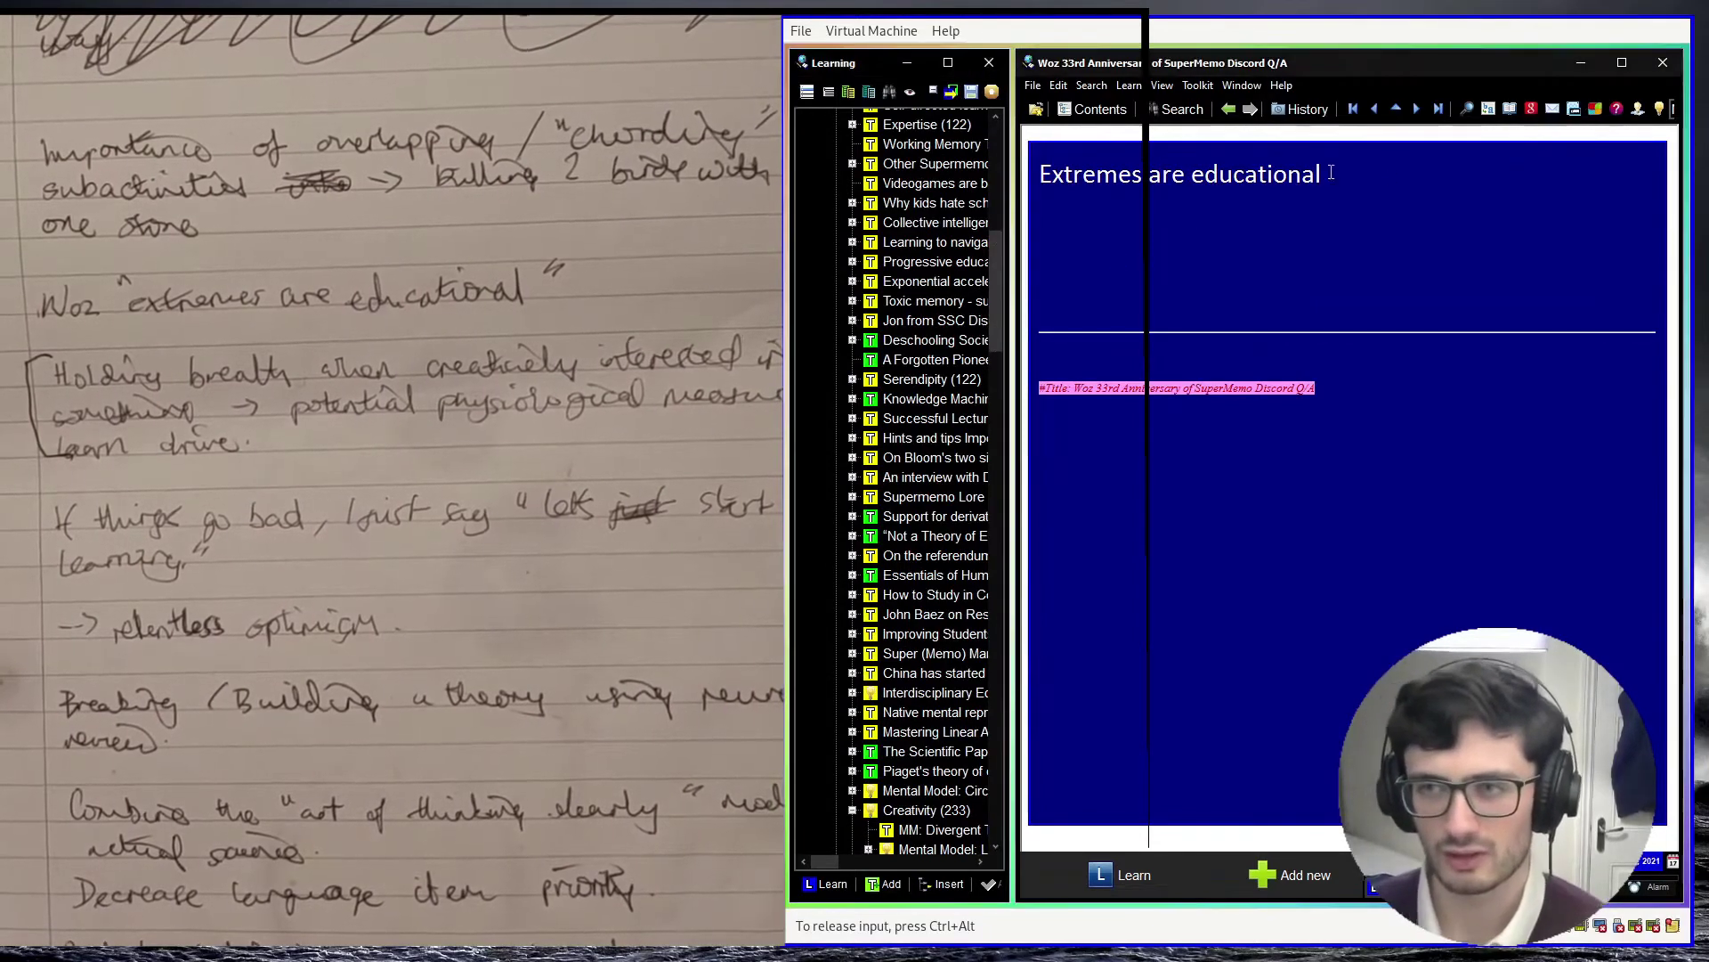
pyautogui.click(1046, 176)
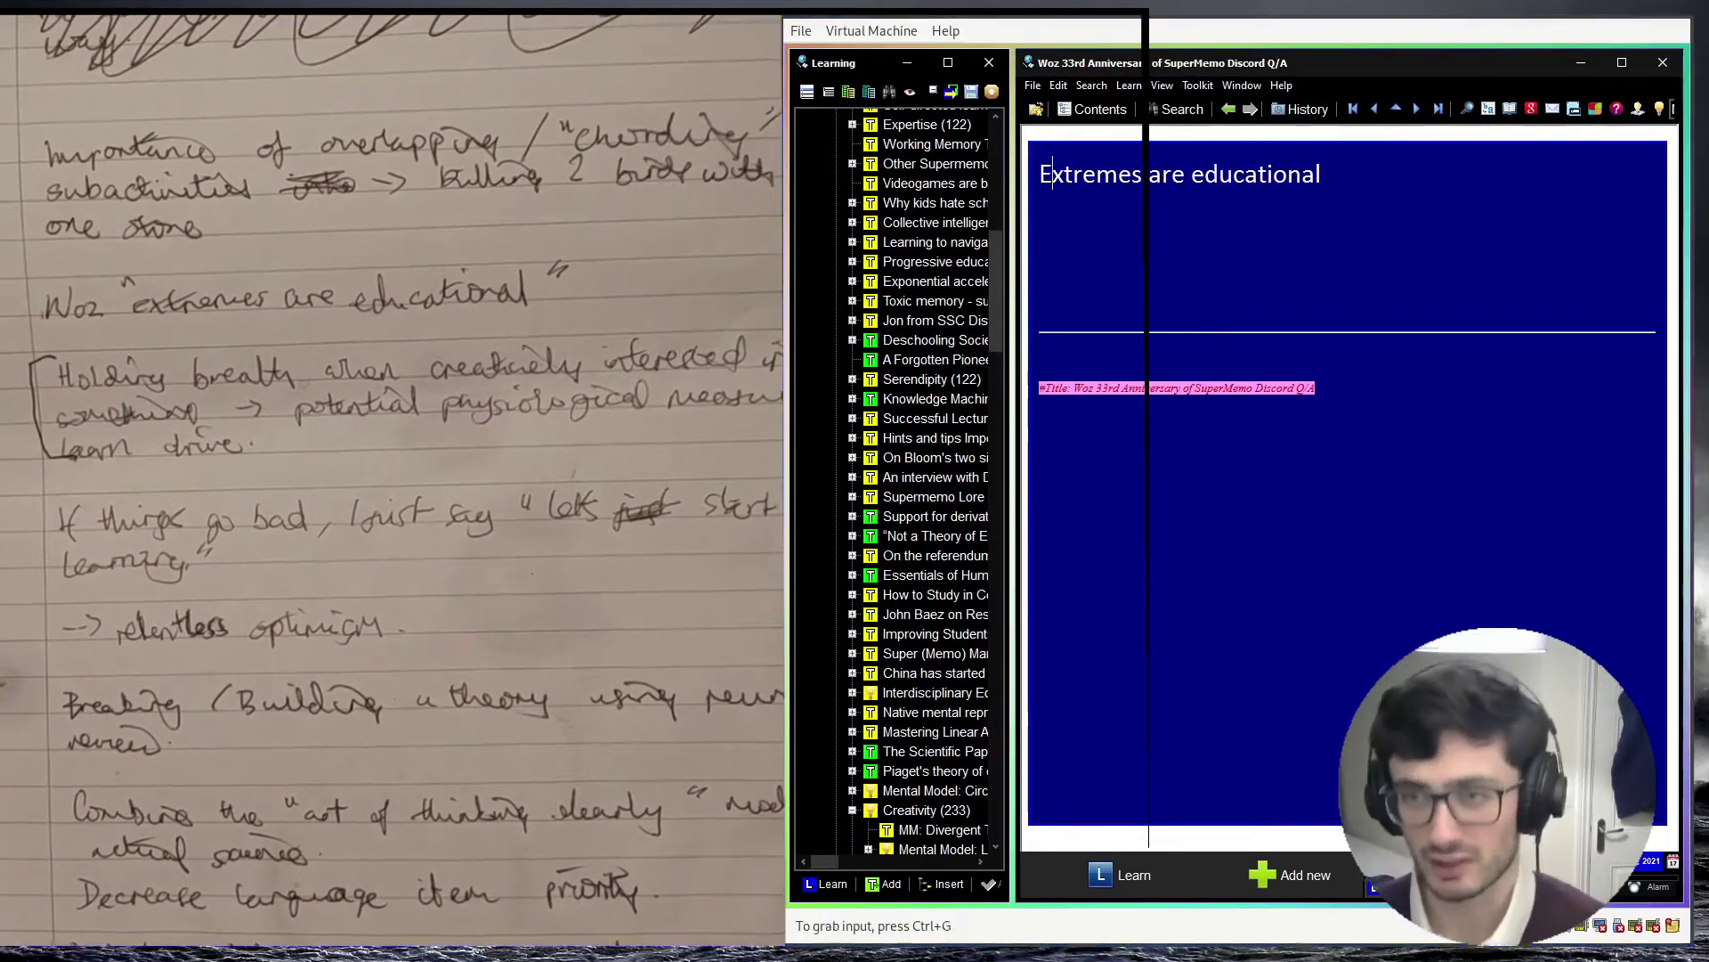
pyautogui.click(935, 339)
# Step: Move to the Otto Selz article and highlight parts of its opening paragraph
pyautogui.press('Down')
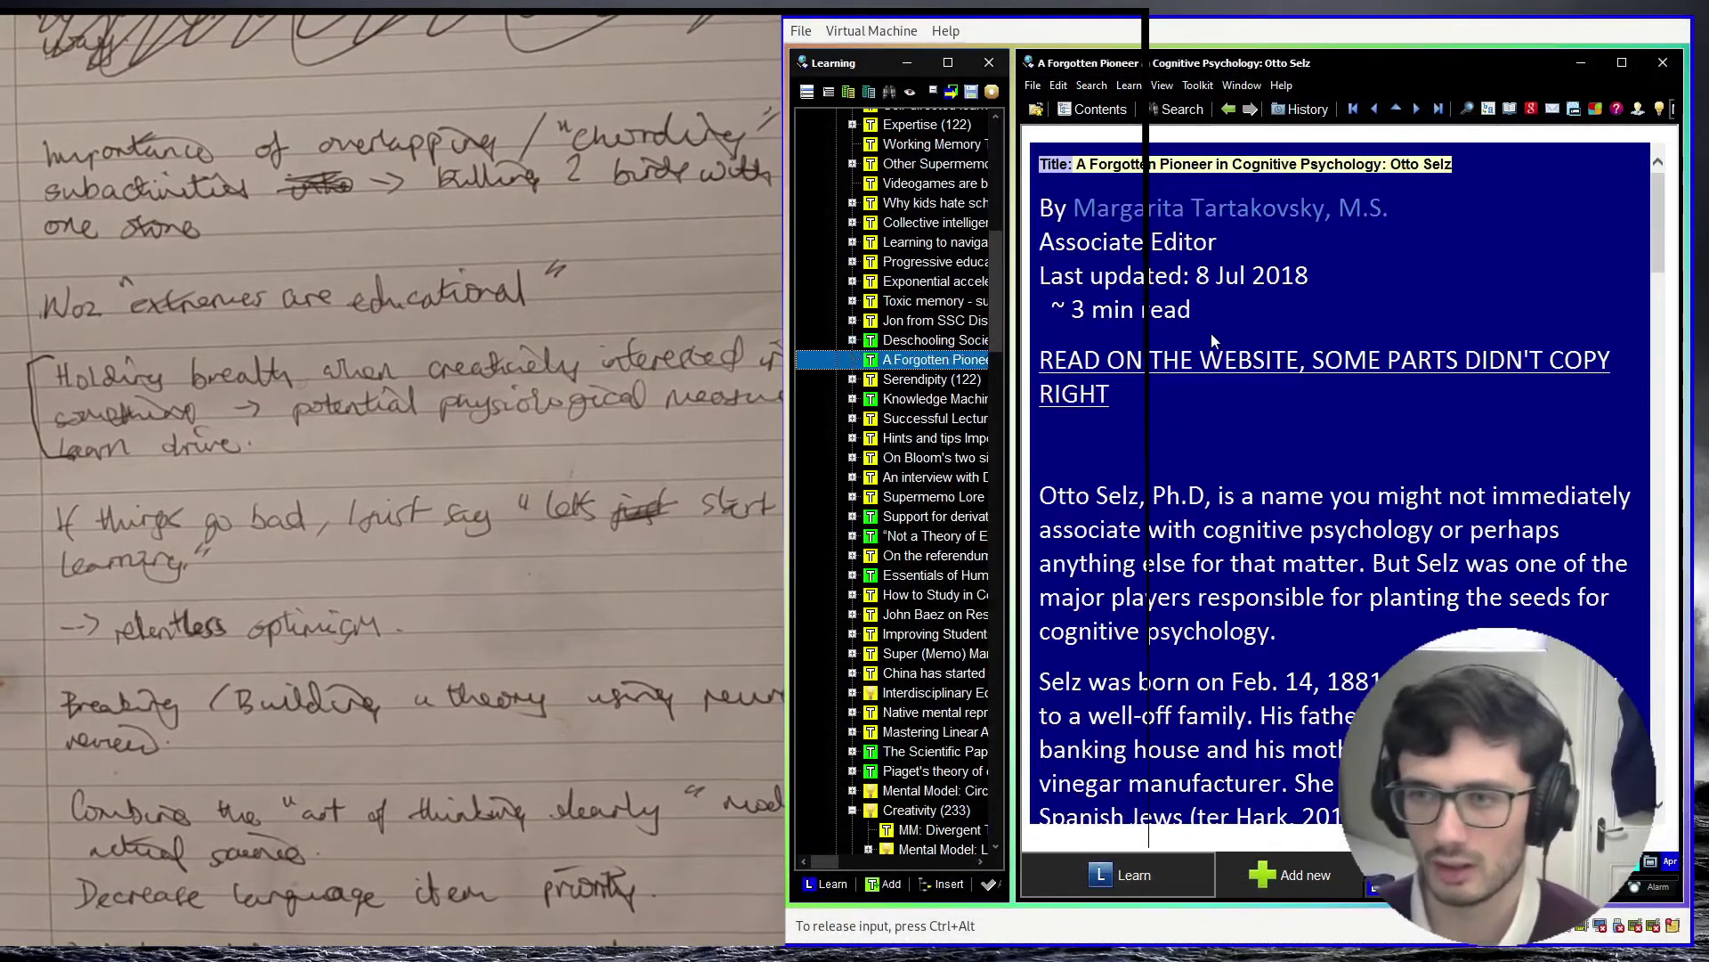
pyautogui.scroll(-3, 1211, 333)
pyautogui.moveTo(1142, 294); pyautogui.dragTo(1223, 405)
pyautogui.click(1288, 426)
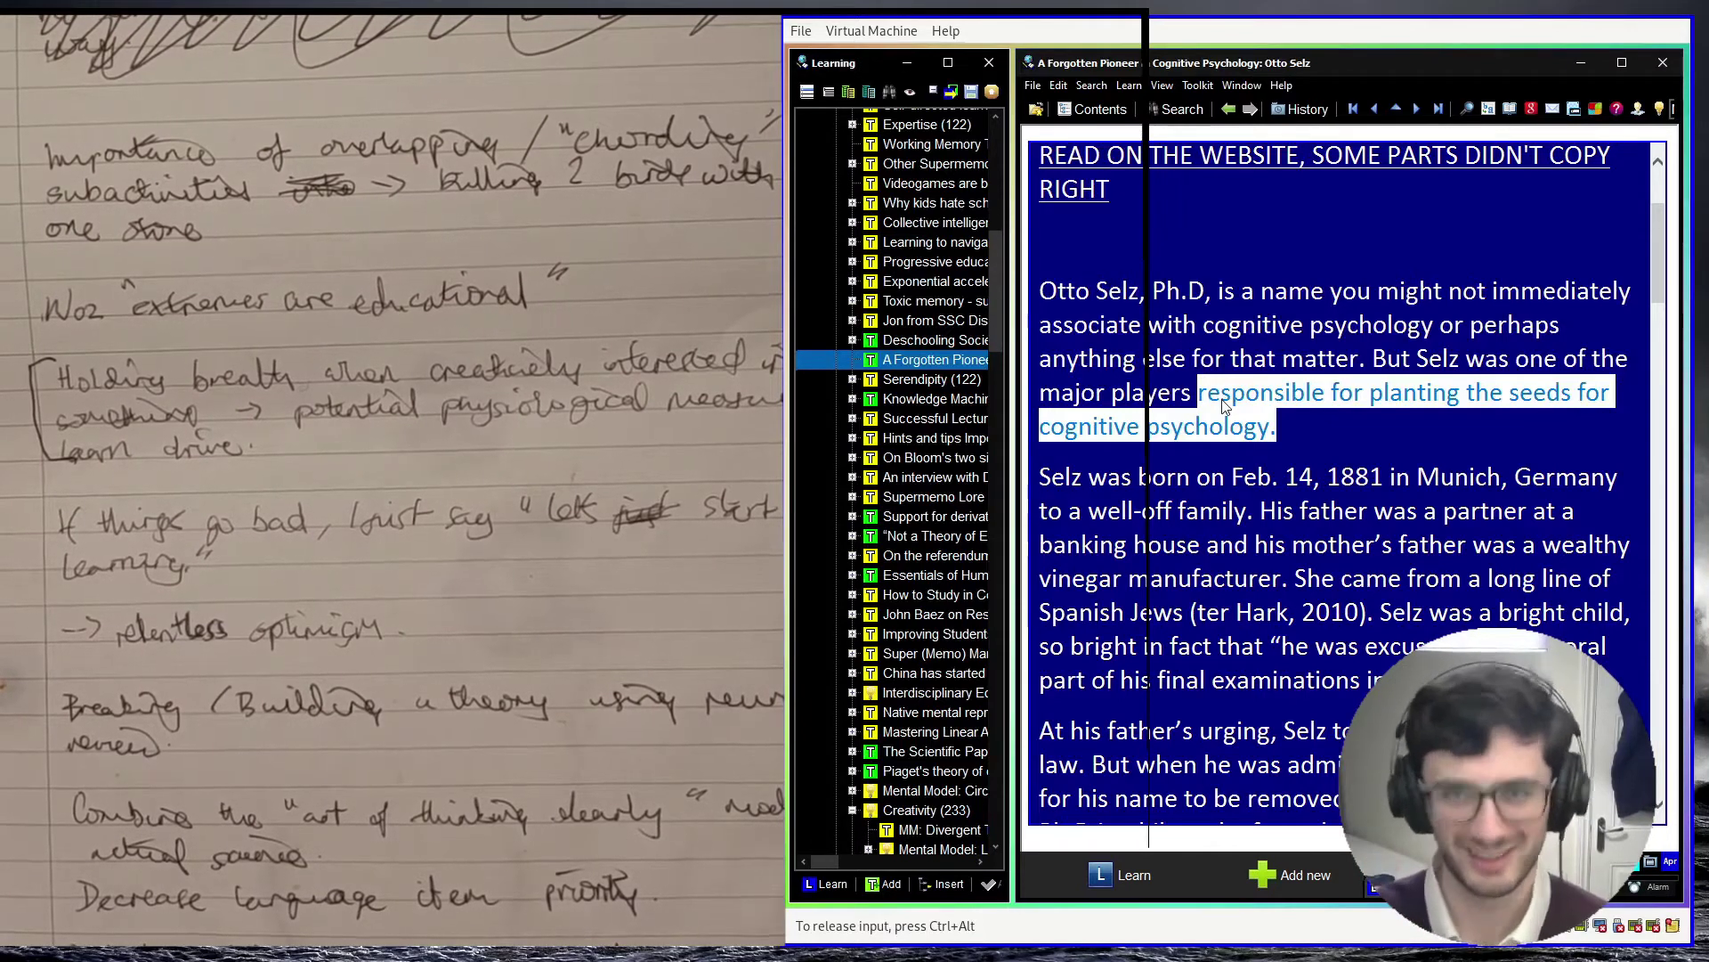
pyautogui.click(1305, 413)
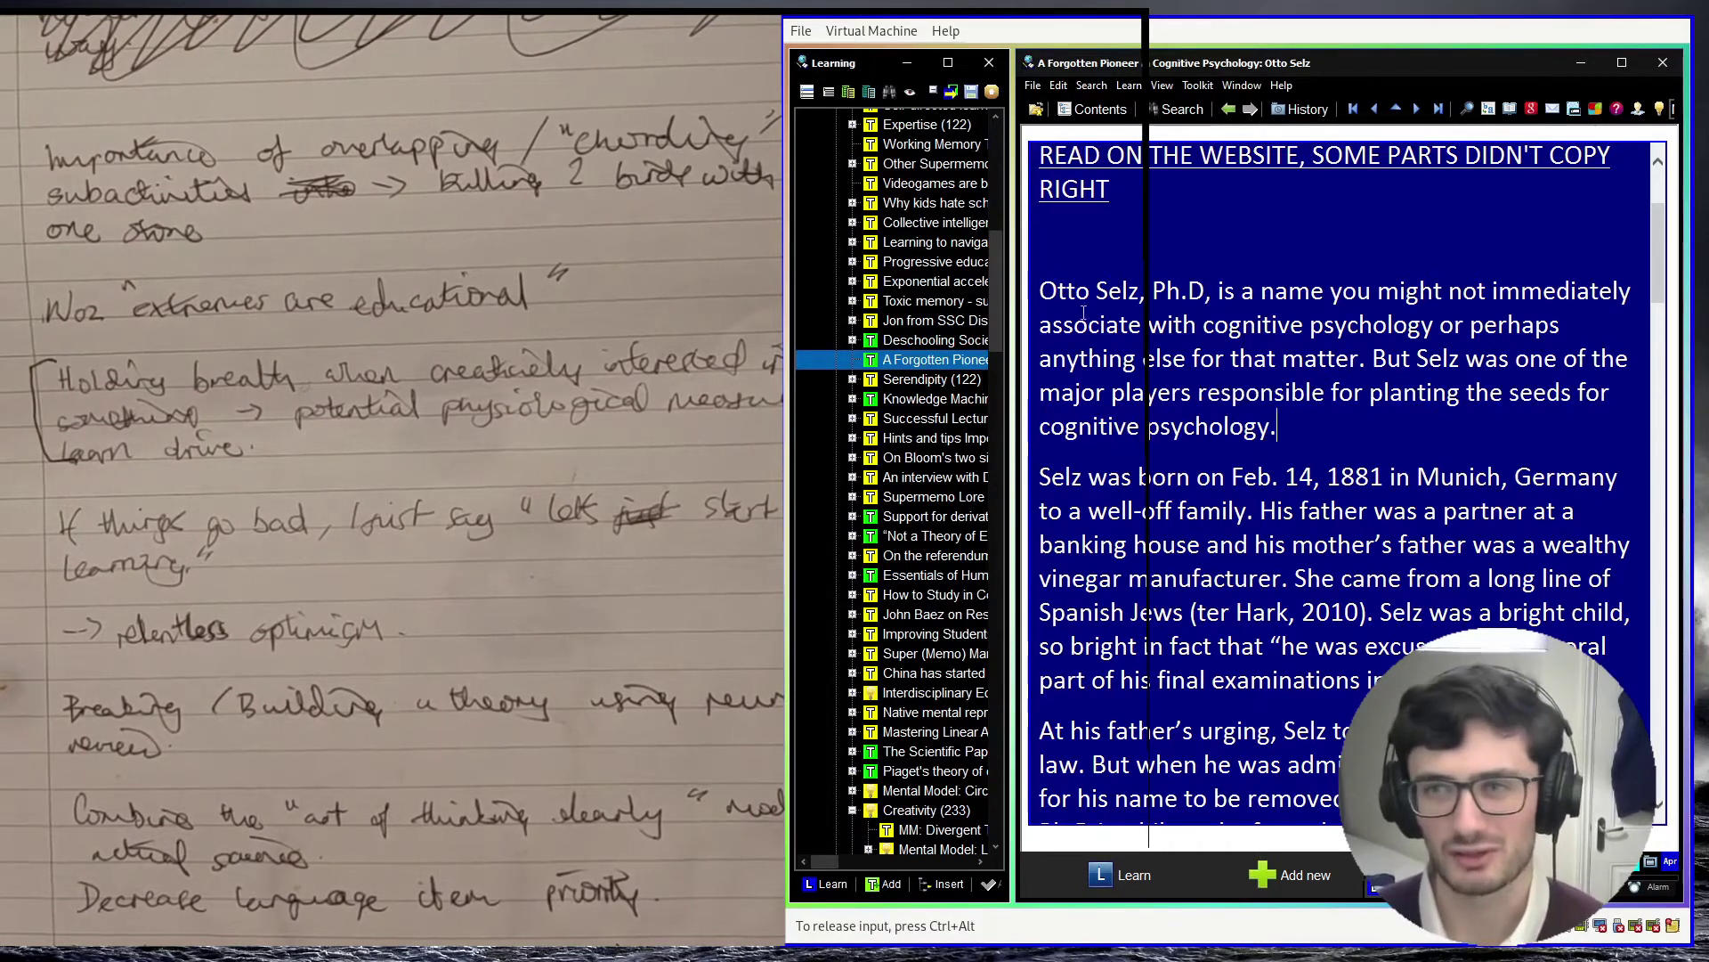
pyautogui.click(1042, 292)
pyautogui.moveTo(1066, 292); pyautogui.dragTo(1405, 477)
pyautogui.click(1306, 414)
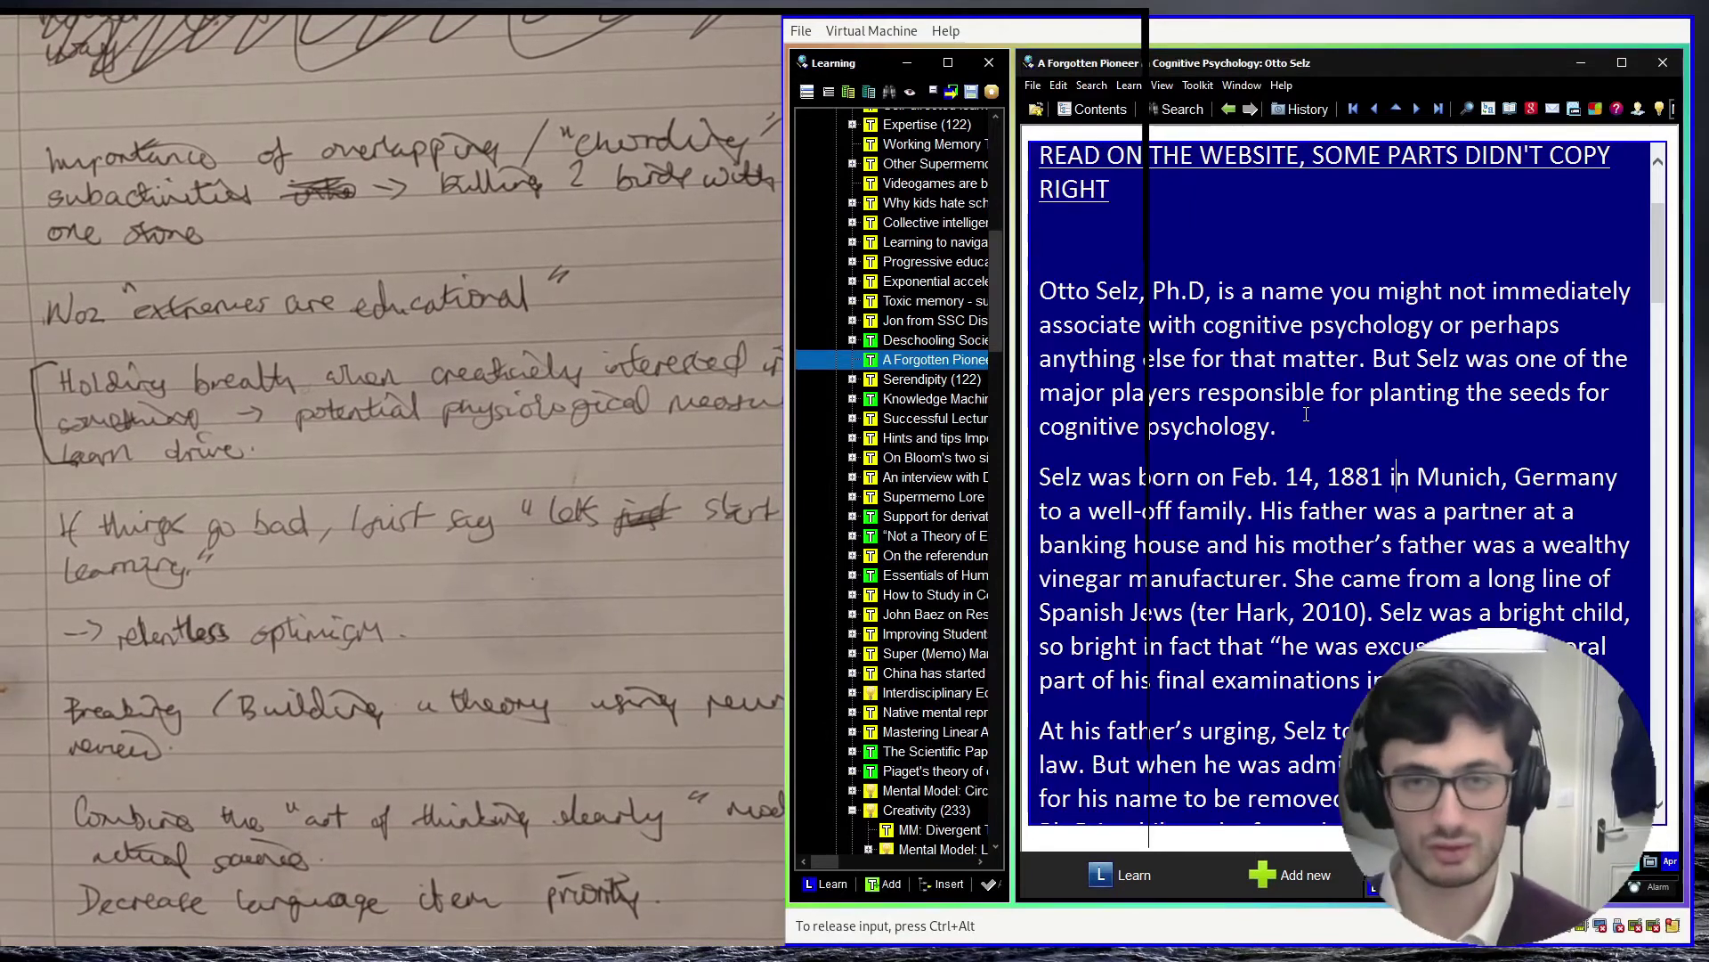
pyautogui.moveTo(1040, 291); pyautogui.dragTo(1327, 480)
pyautogui.click(1316, 429)
pyautogui.press('Up')
pyautogui.click(1278, 428)
pyautogui.moveTo(1279, 428)
pyautogui.mouseDown()
pyautogui.moveTo(1038, 283)
pyautogui.moveTo(1149, 294)
pyautogui.moveTo(1322, 399)
pyautogui.moveTo(1306, 421)
pyautogui.mouseUp()
pyautogui.click(1056, 269)
# Step: Reselect the opening lines about Selz, then put the caret below the website note
pyautogui.click(1306, 421)
pyautogui.tripleClick(1306, 421)
pyautogui.click(1306, 422)
pyautogui.moveTo(1040, 291); pyautogui.dragTo(1291, 325)
pyautogui.click(1291, 325)
pyautogui.tripleClick(1319, 380)
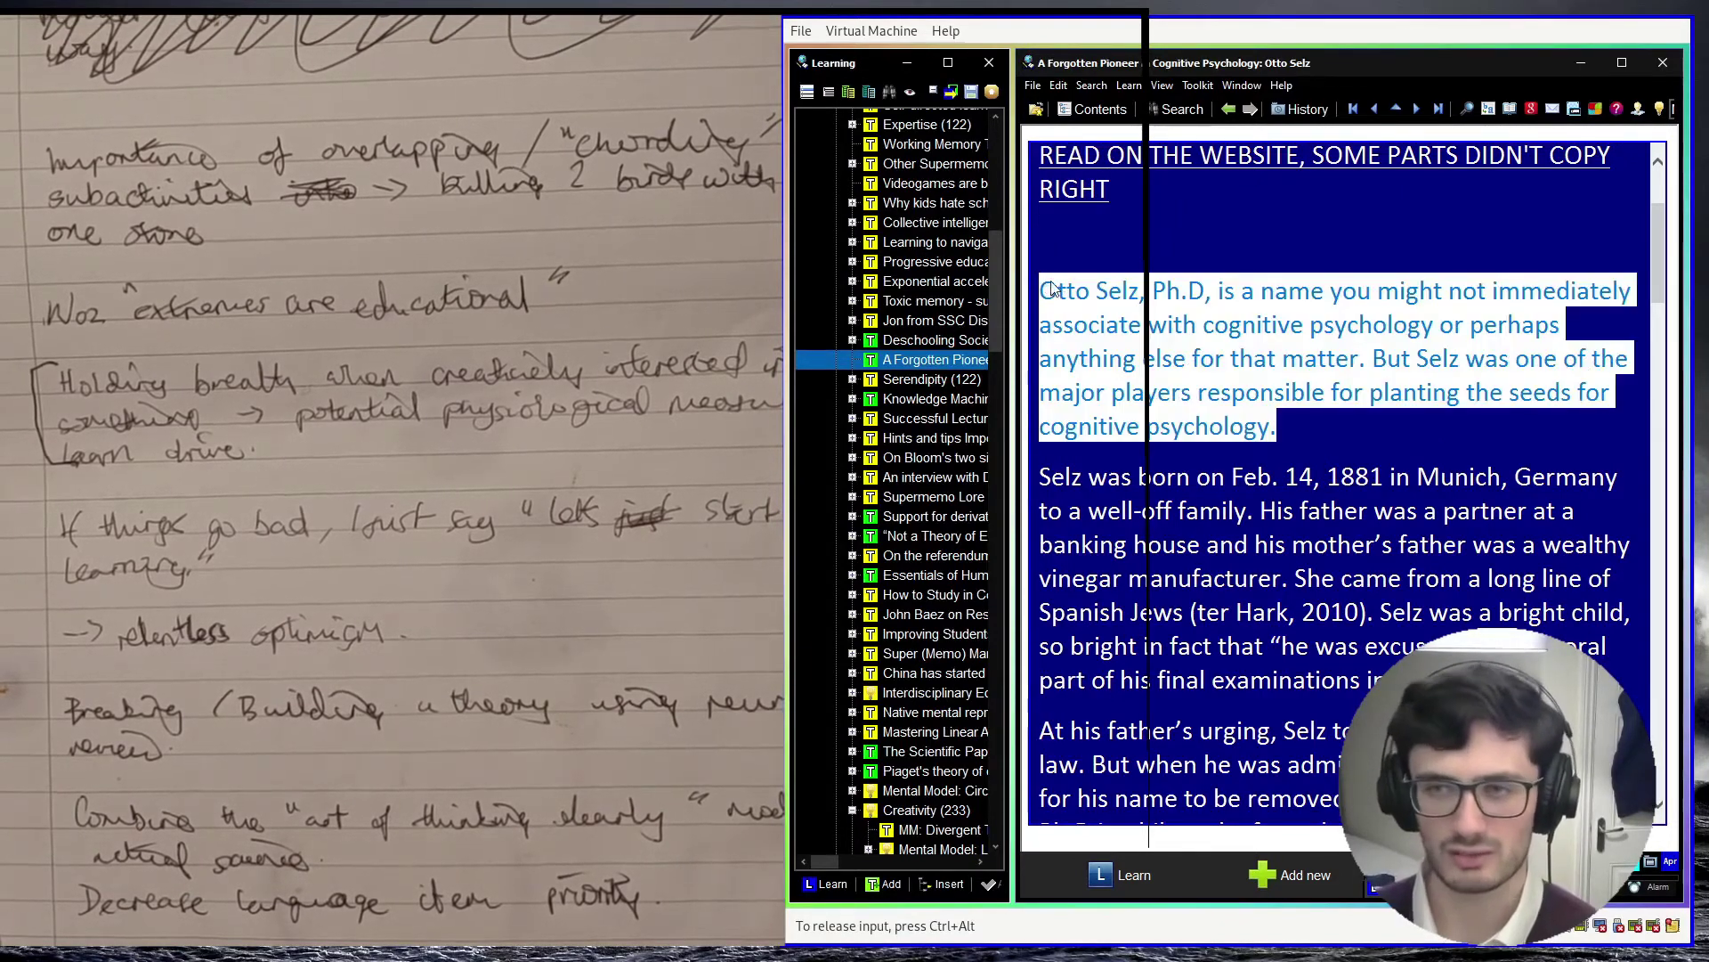
pyautogui.click(1041, 291)
pyautogui.moveTo(1041, 290); pyautogui.dragTo(1278, 426)
pyautogui.scroll(-3, 1538, 484)
pyautogui.moveTo(1538, 484); pyautogui.dragTo(1040, 223)
pyautogui.scroll(3, 1068, 267)
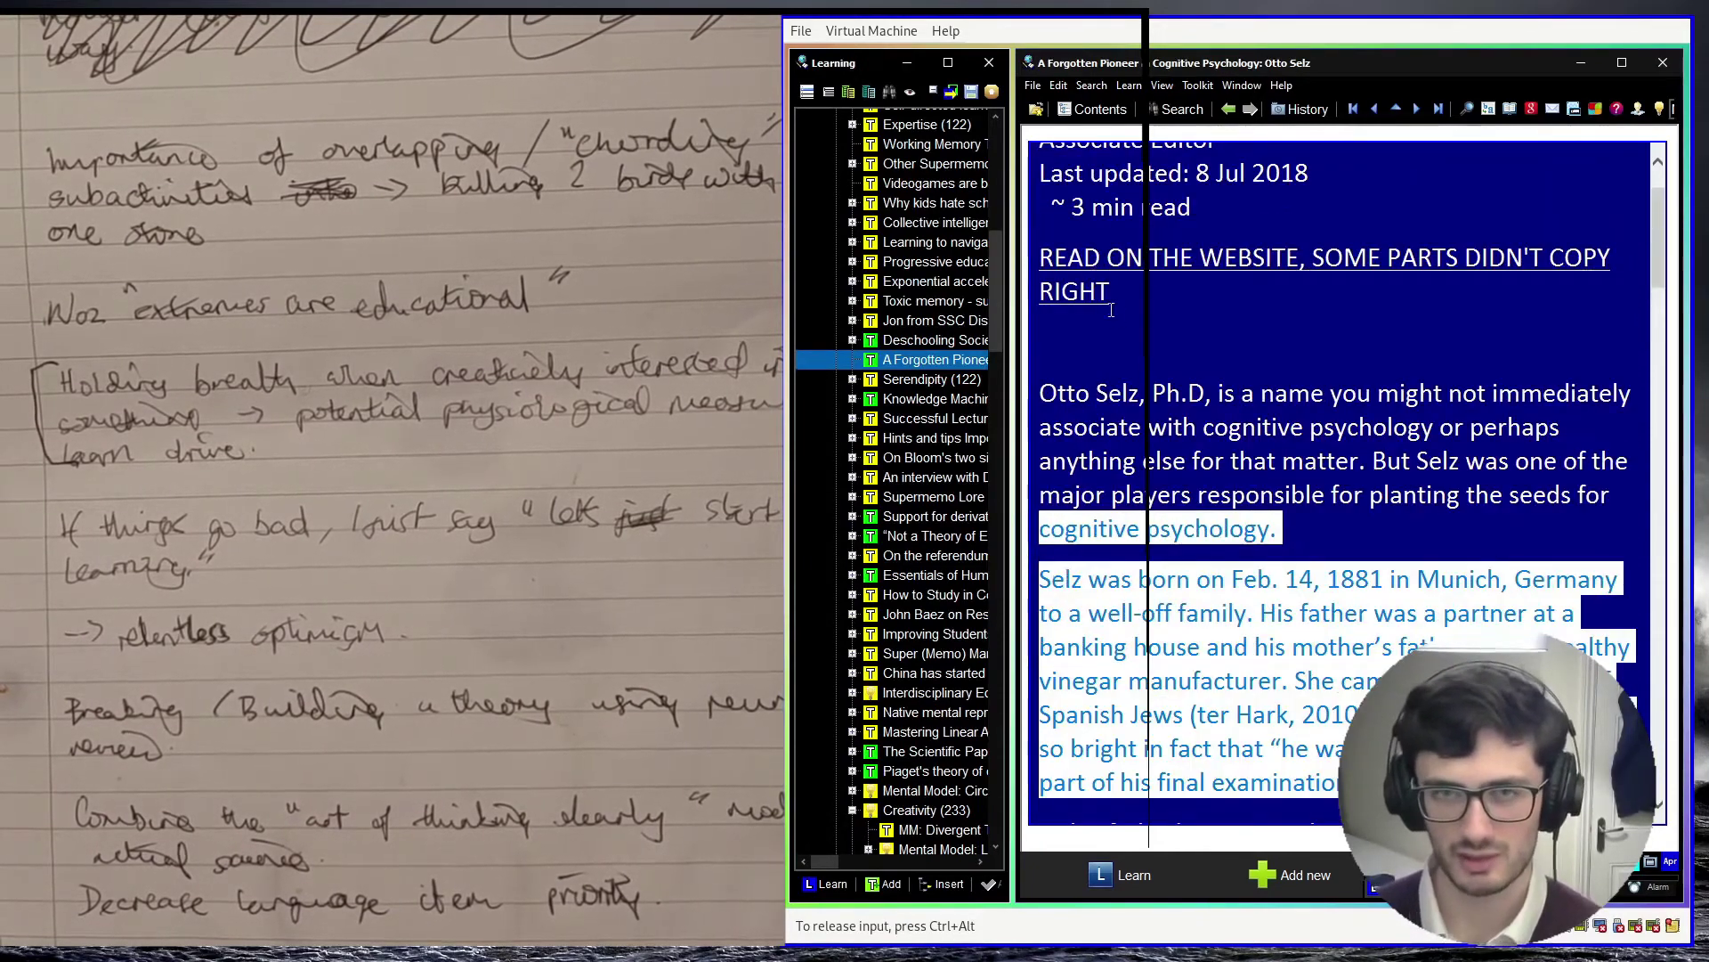
pyautogui.click(1141, 280)
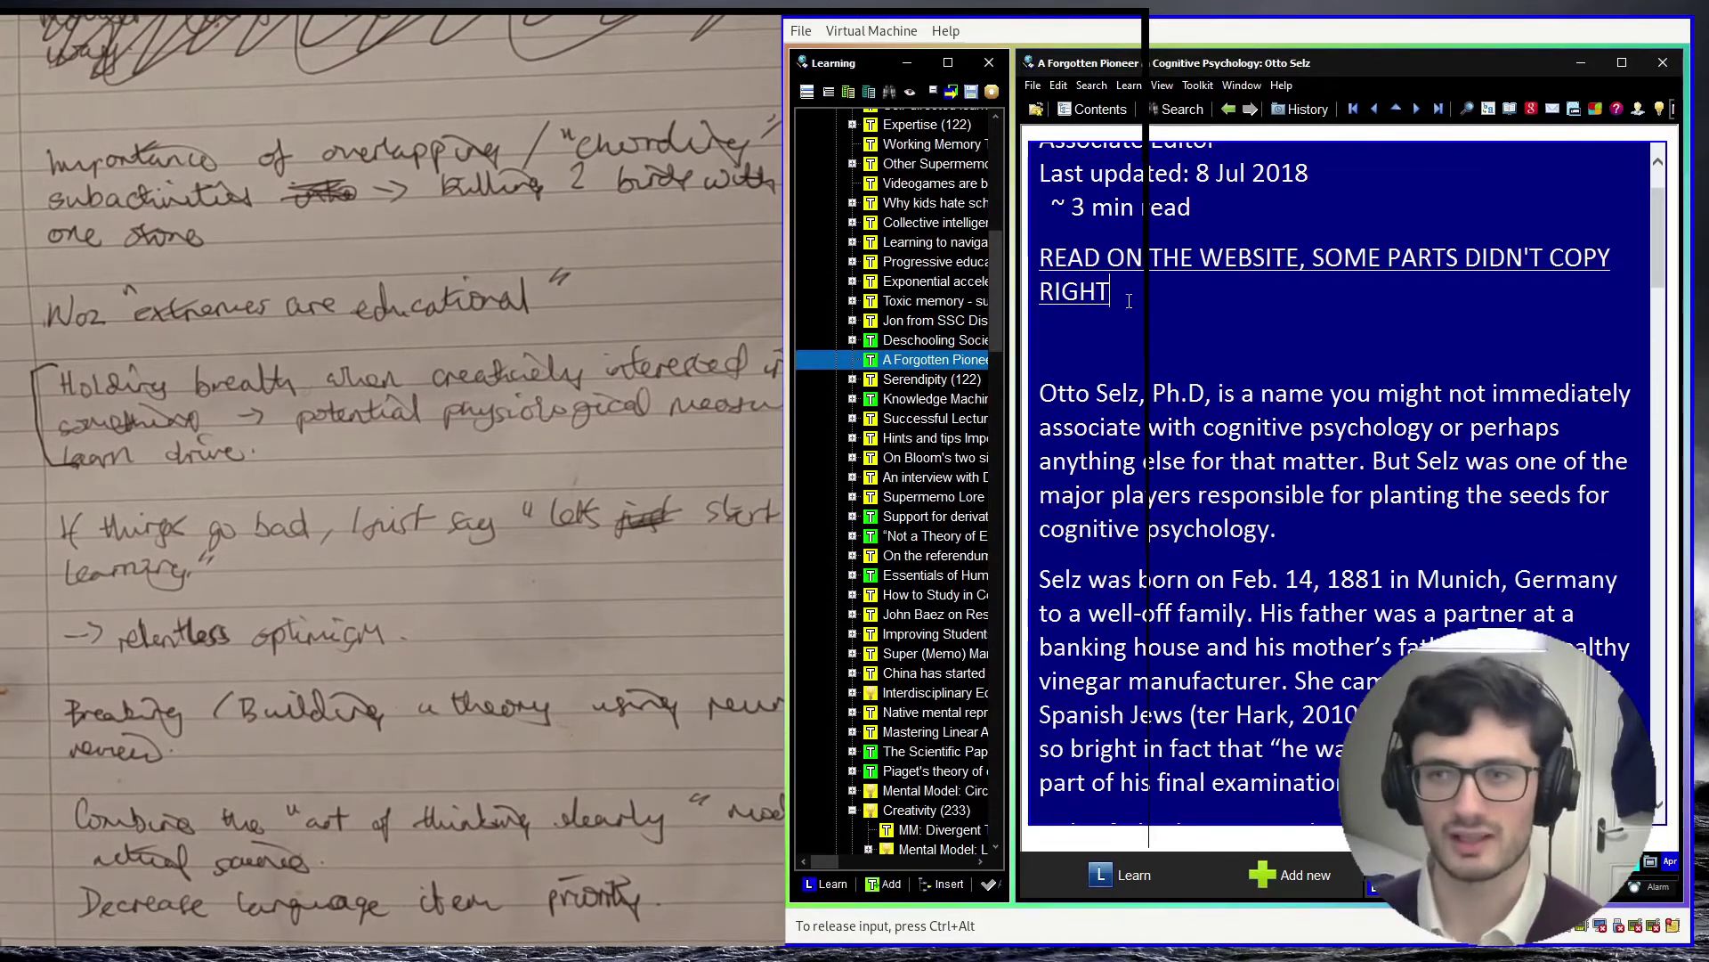
pyautogui.click(1169, 333)
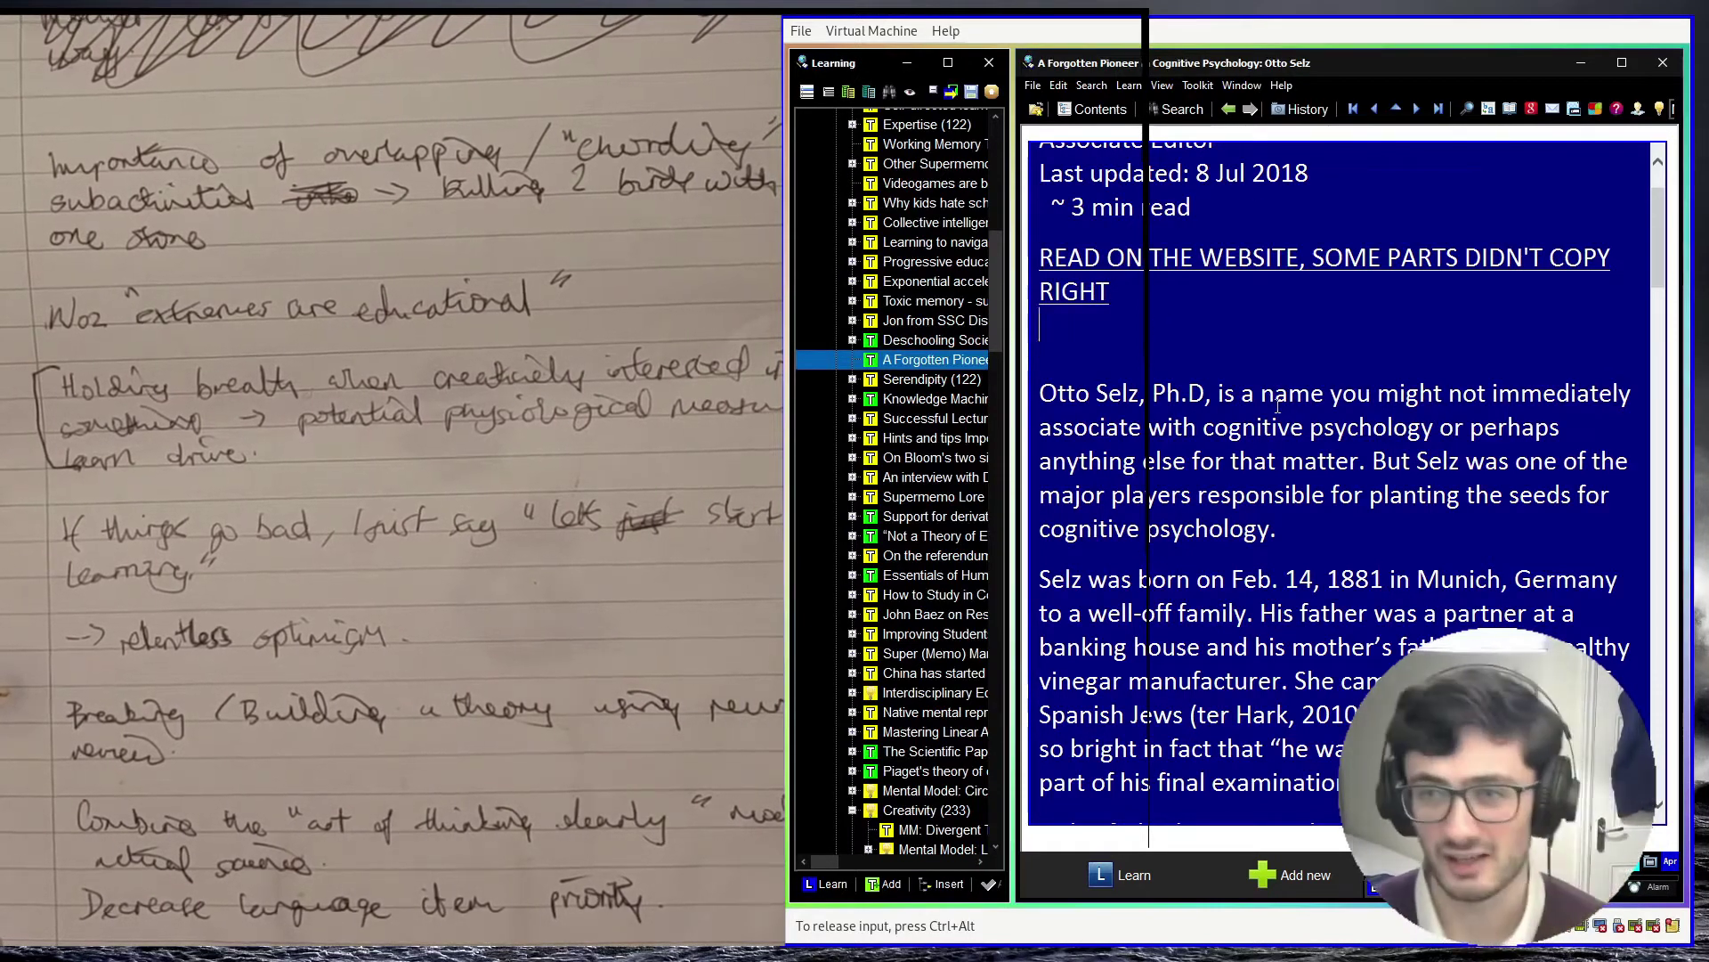
# Step: In the Extremes are educational topic, add the line Woz: "If things go bad, I just say 'lets start learning'"
pyautogui.hotkey('alt', 'Left')
pyautogui.hotkey('alt', 'Left')
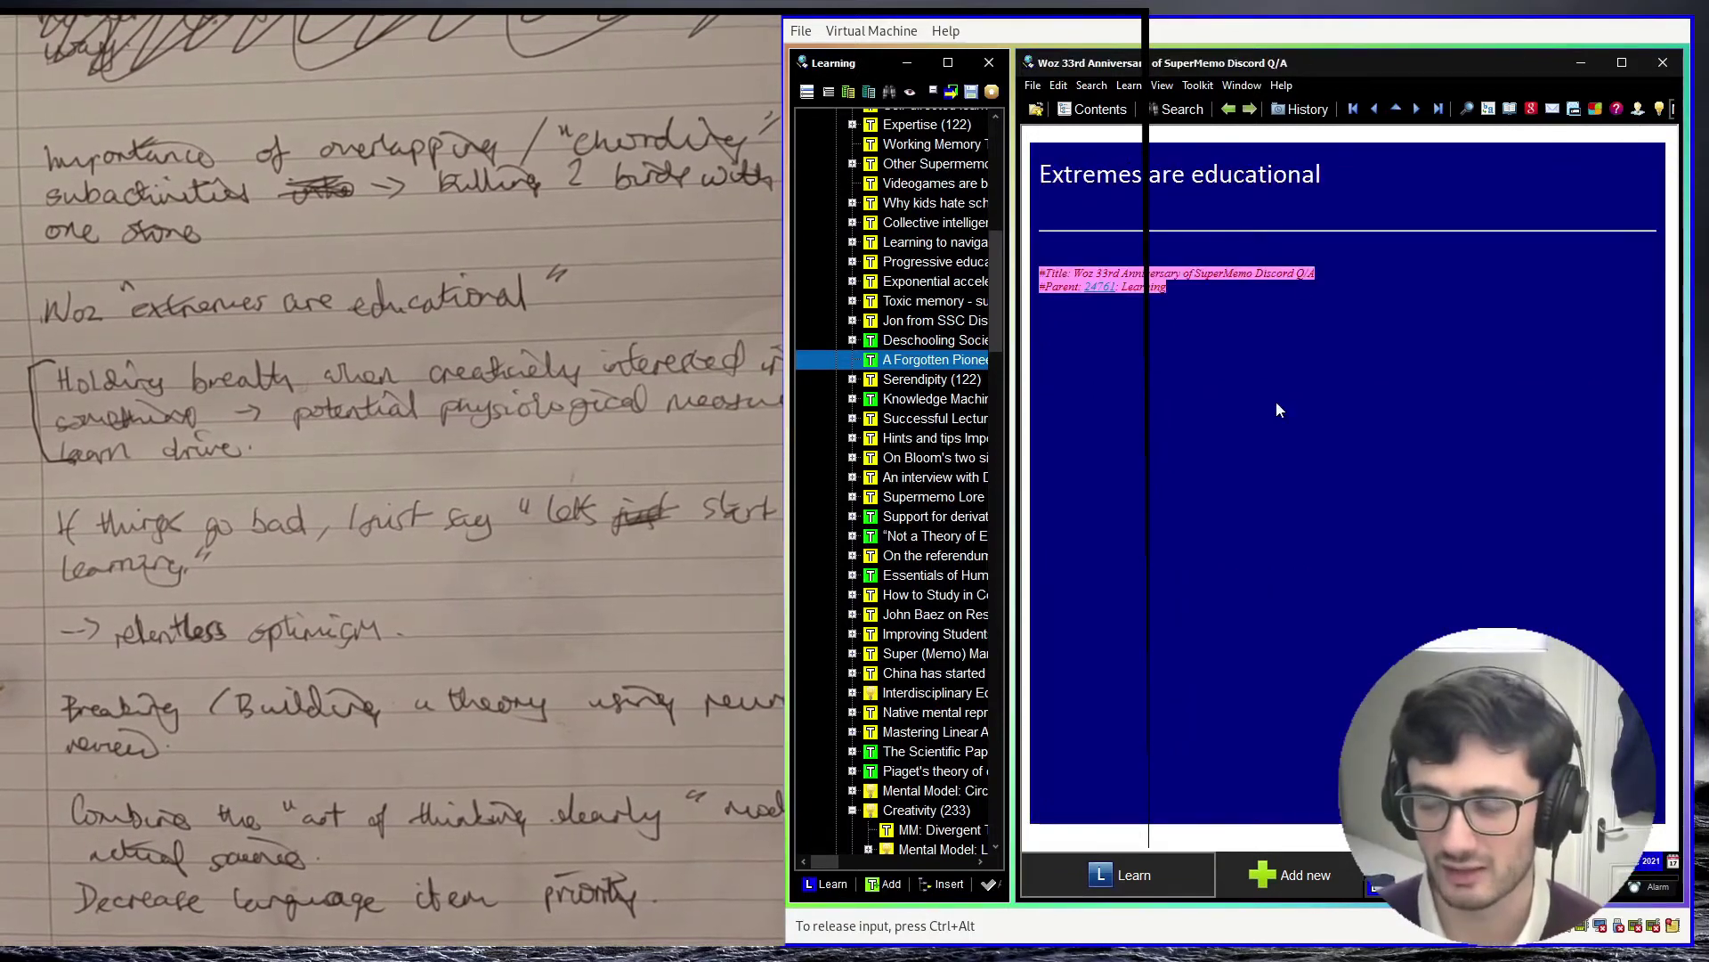
pyautogui.press('Return')
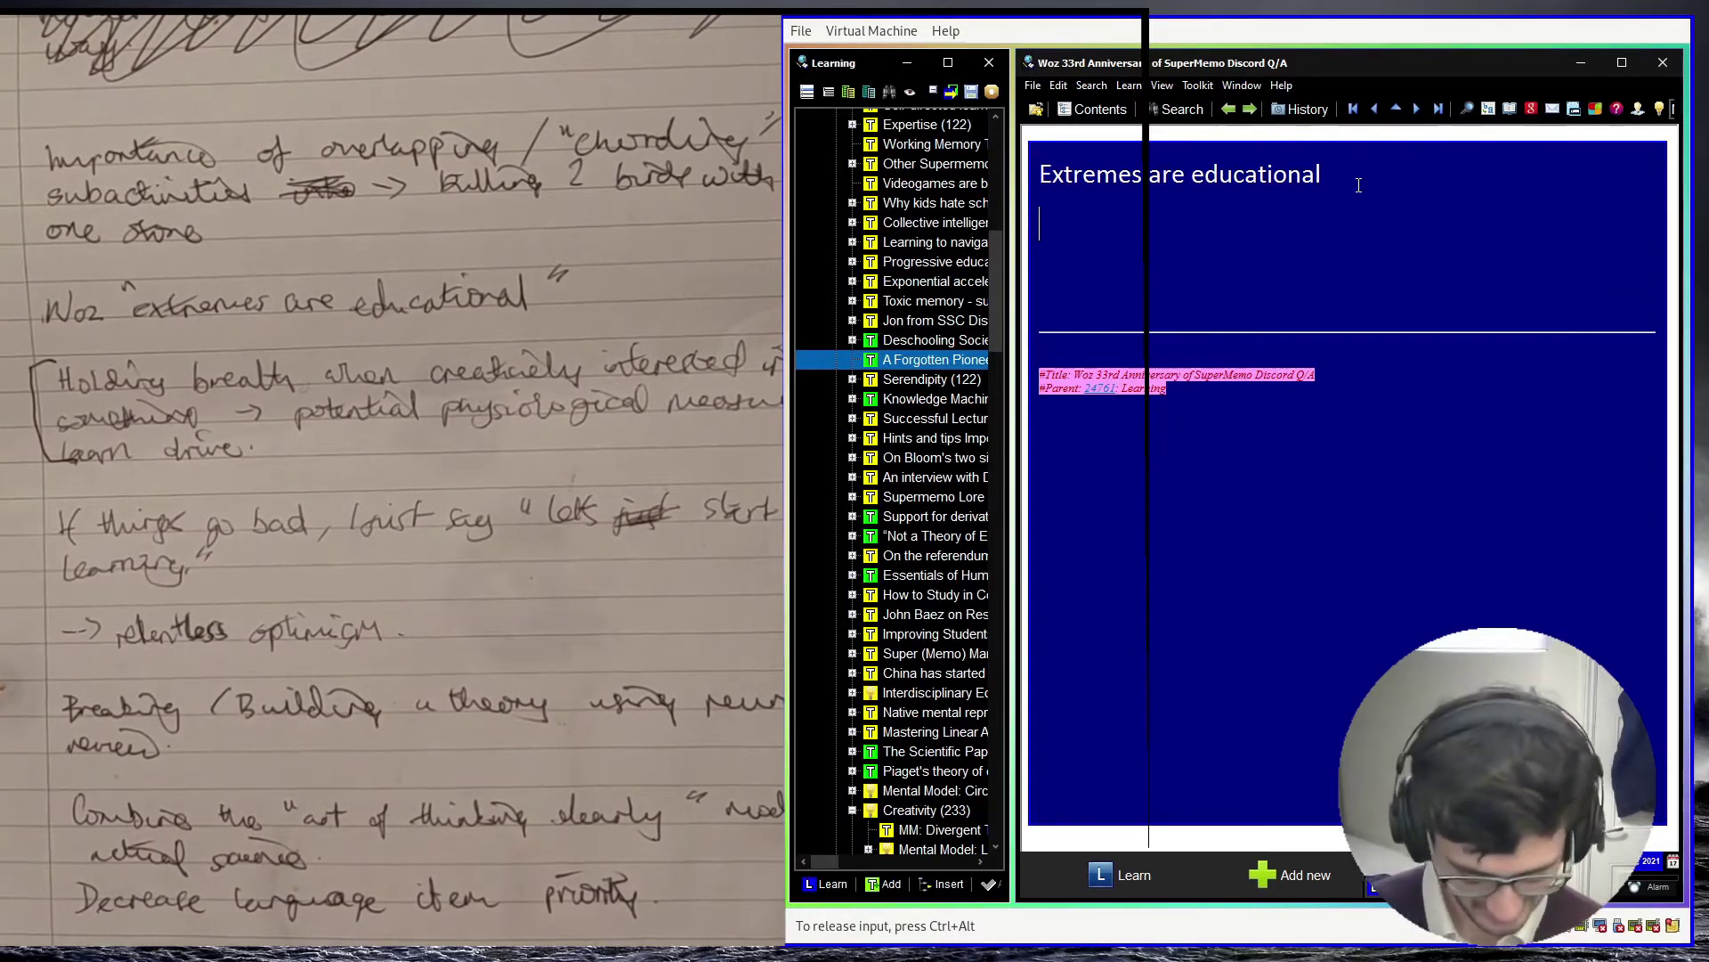
pyautogui.write('Woz: ""')
pyautogui.press('Left')
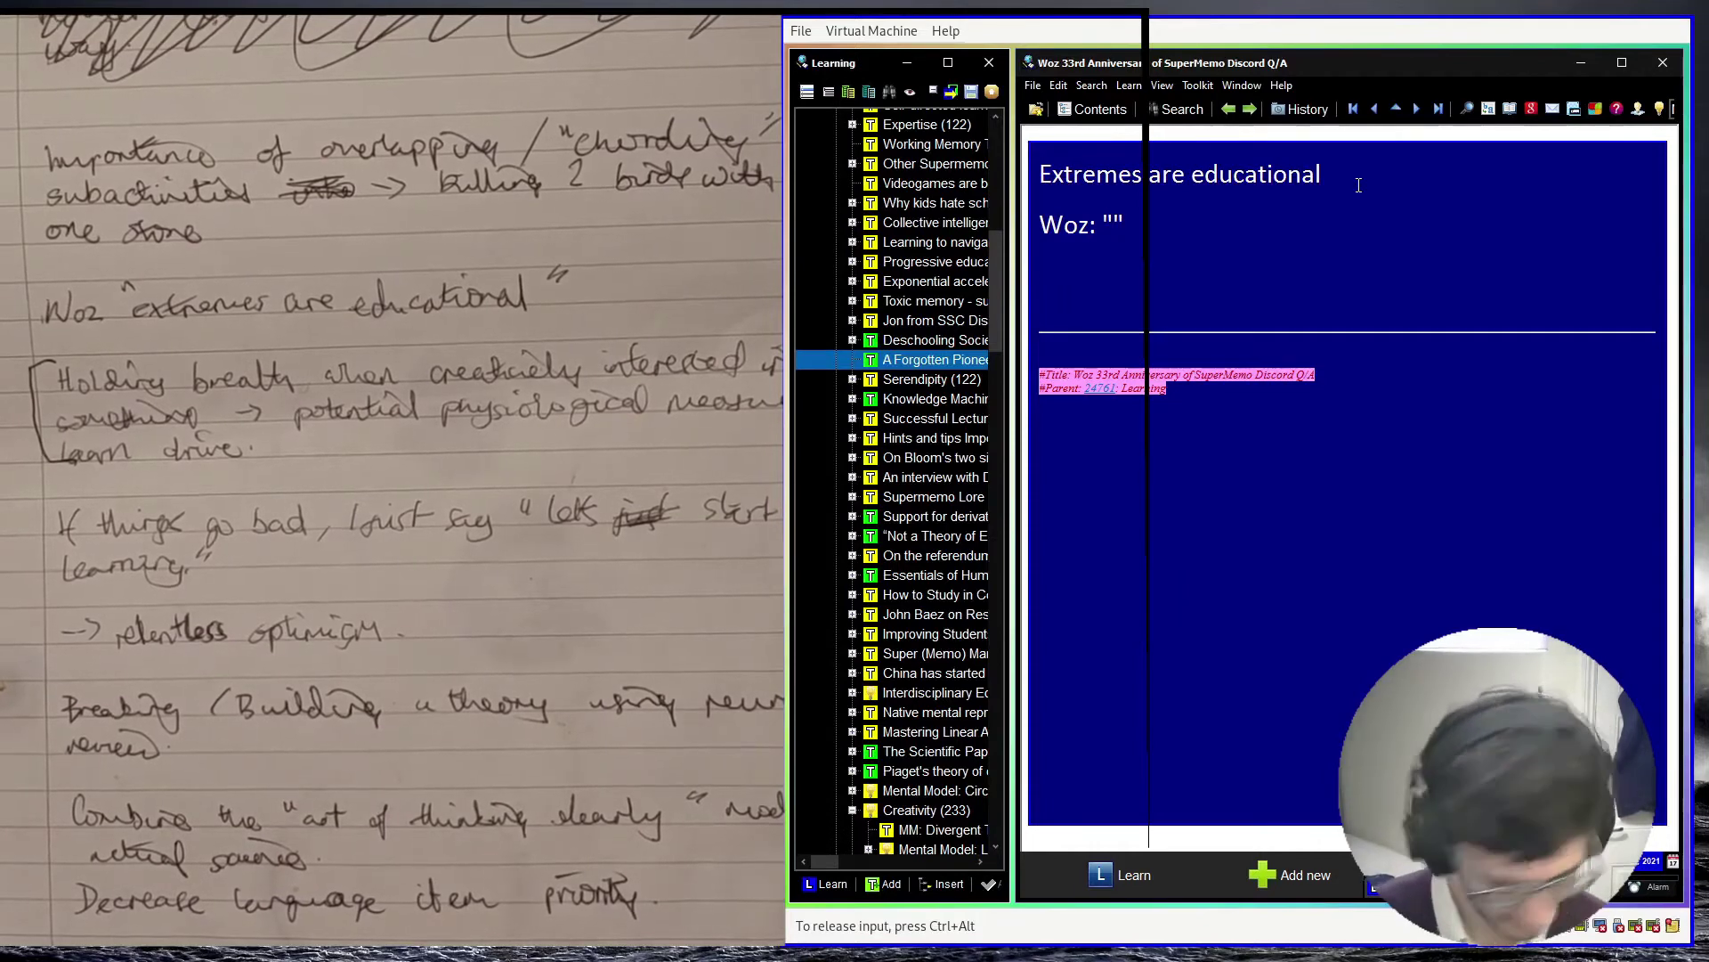
pyautogui.write("If things go bad, I just say 'lets start learning'")
# Step: Extract the quote line into a child topic and make a cloze from its closing words
pyautogui.hotkey('shift', 'Home')
pyautogui.hotkey('alt', 'x')
pyautogui.press('Delete')
pyautogui.hotkey('alt', 'Right')
pyautogui.hotkey('ctrl', 'shift', 'Left')
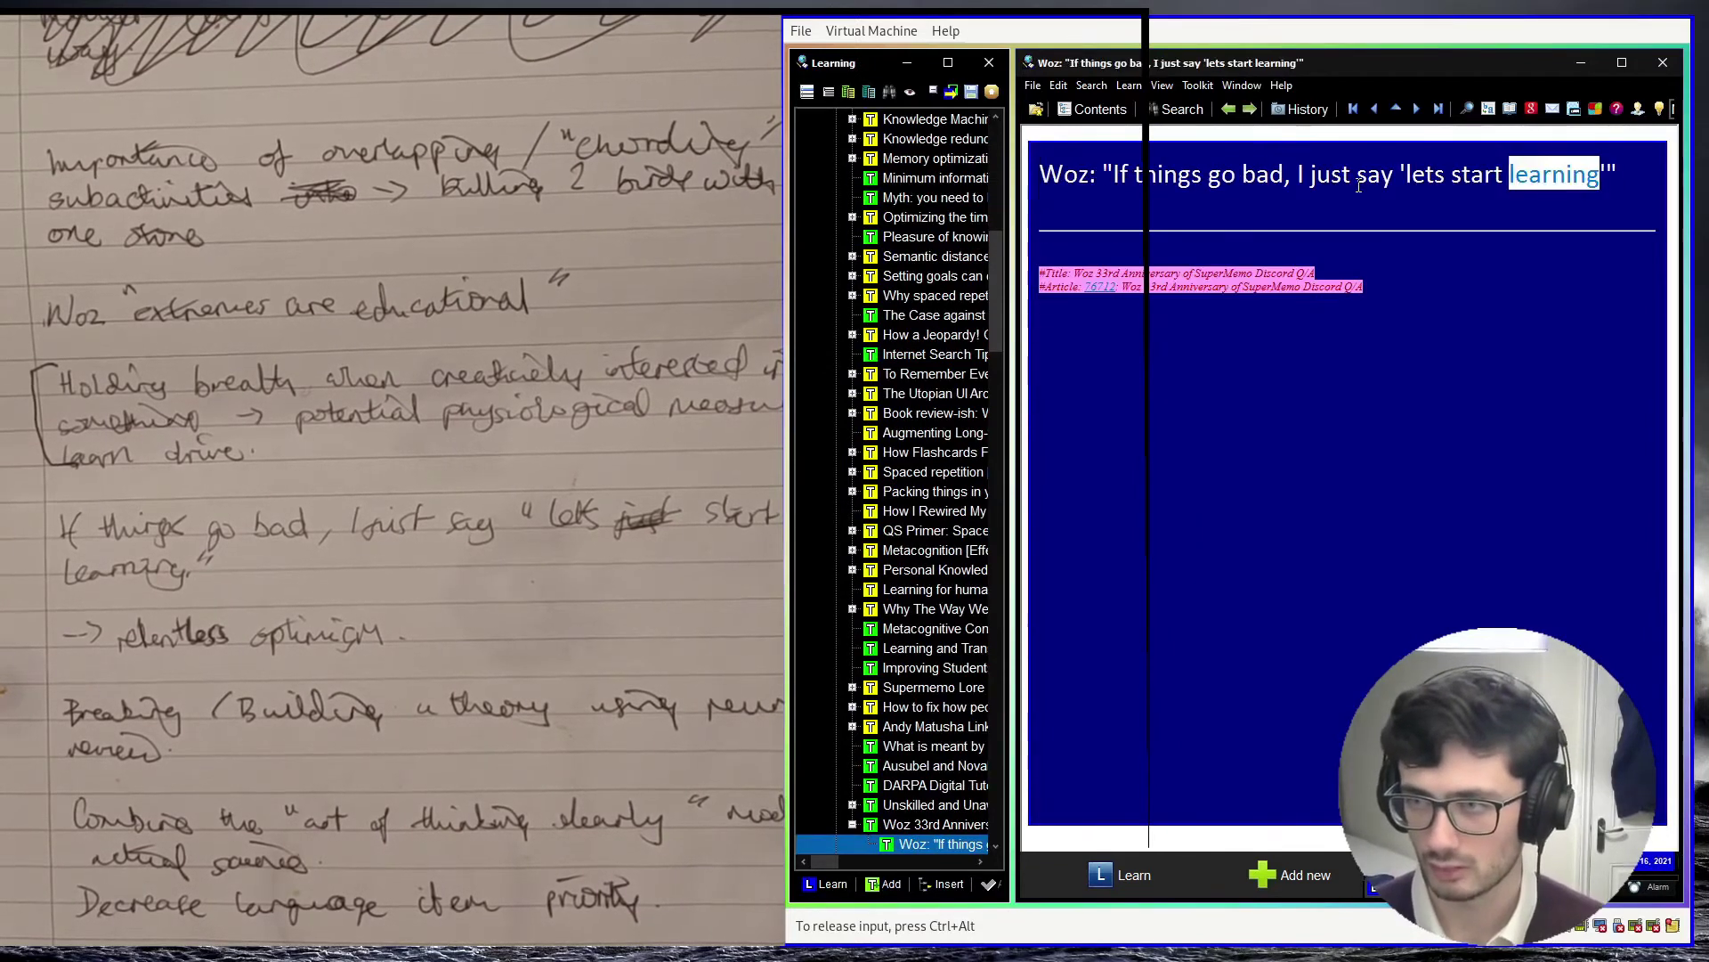
pyautogui.hotkey('ctrl', 'shift', 'Left')
pyautogui.hotkey('ctrl', 'shift', 'Left')
pyautogui.hotkey('alt', 'z')
pyautogui.hotkey('alt', 'Left')
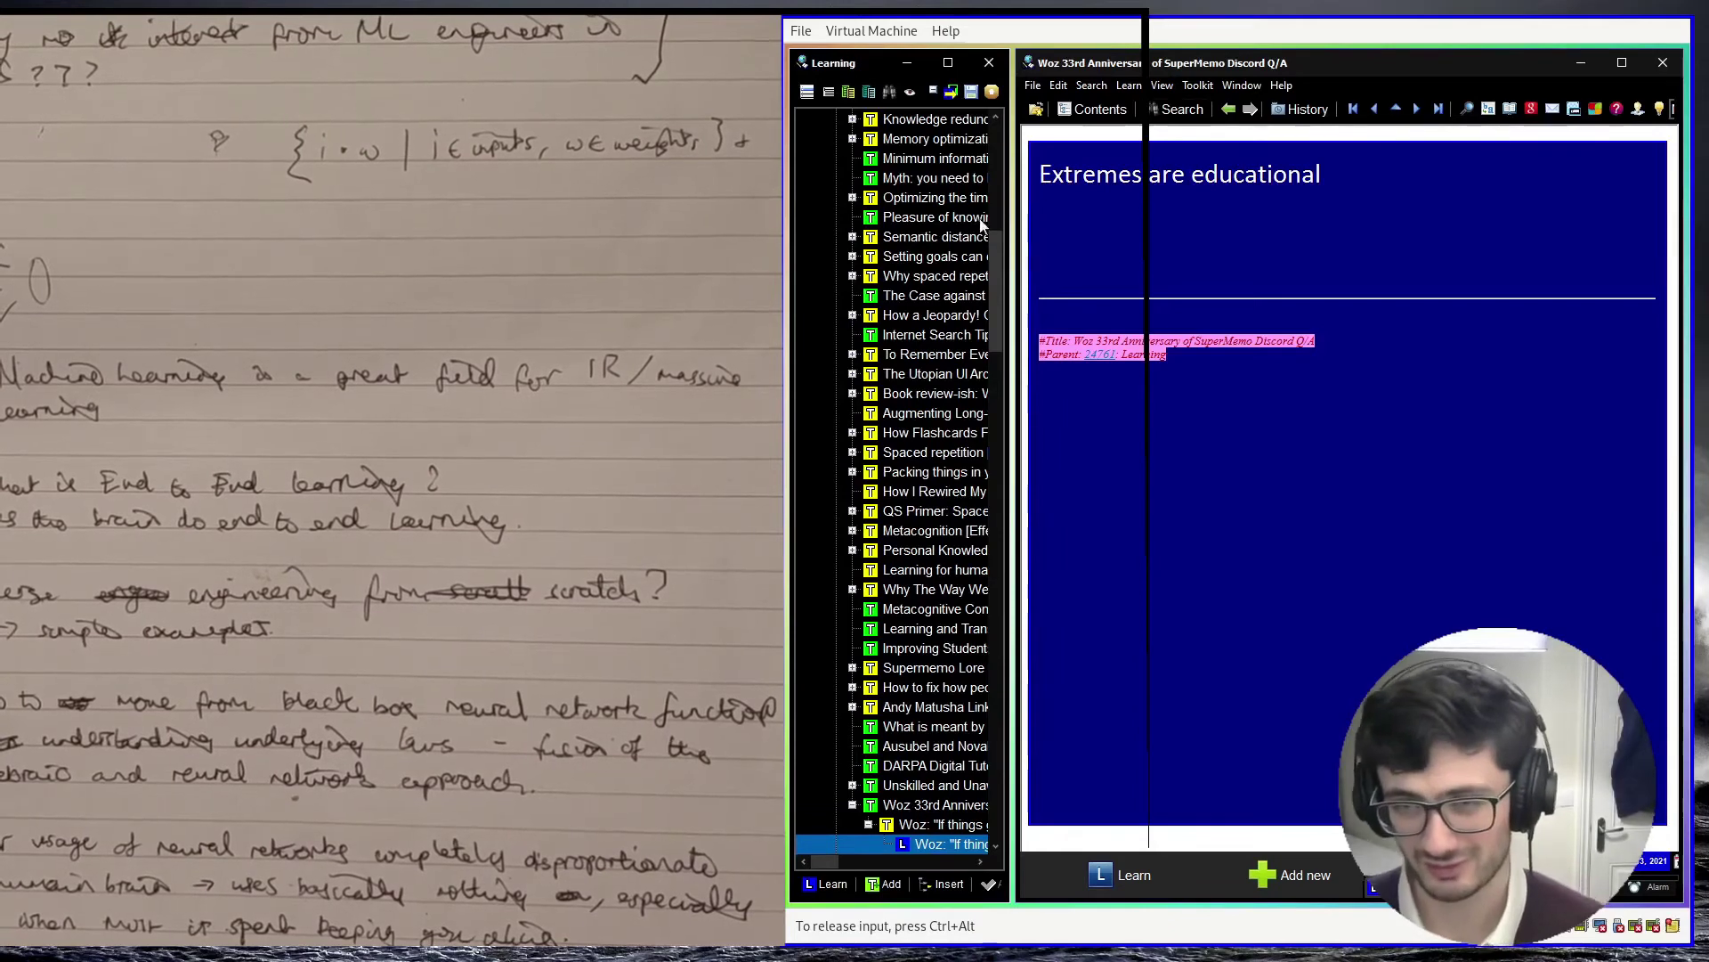
# Step: Edit the 'Extremes are educational' topic so only its heading and Woz title reference remain
pyautogui.click(999, 242)
pyautogui.click(999, 242)
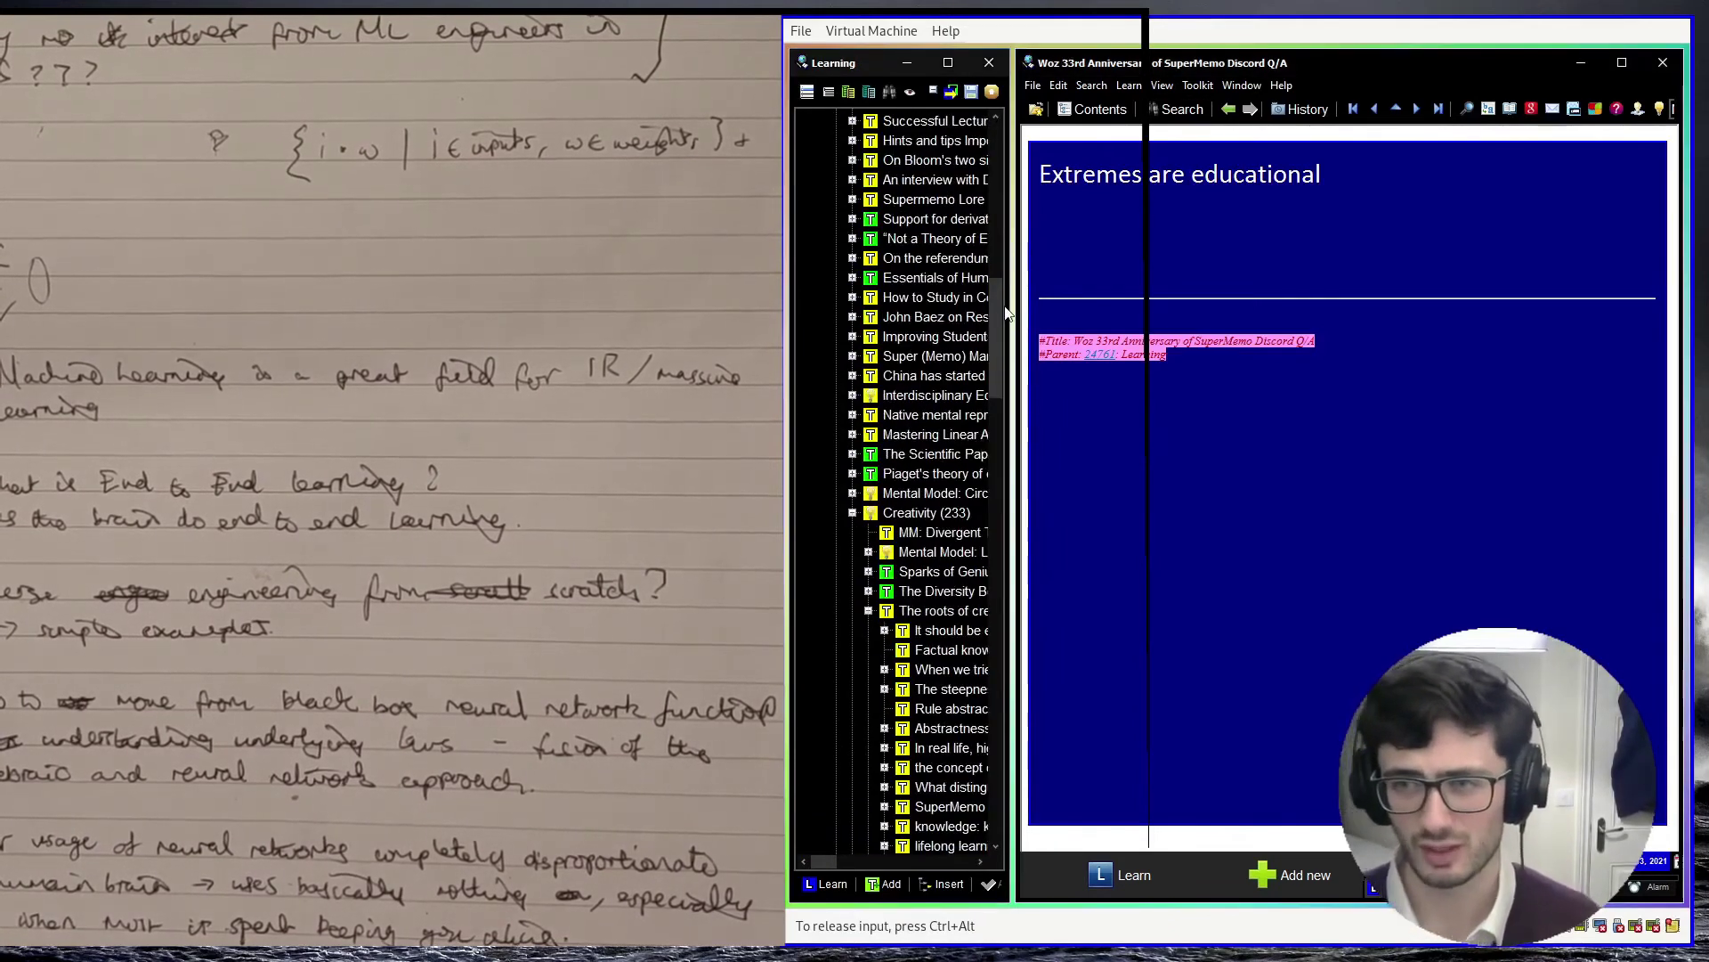
pyautogui.moveTo(1001, 308); pyautogui.dragTo(997, 292)
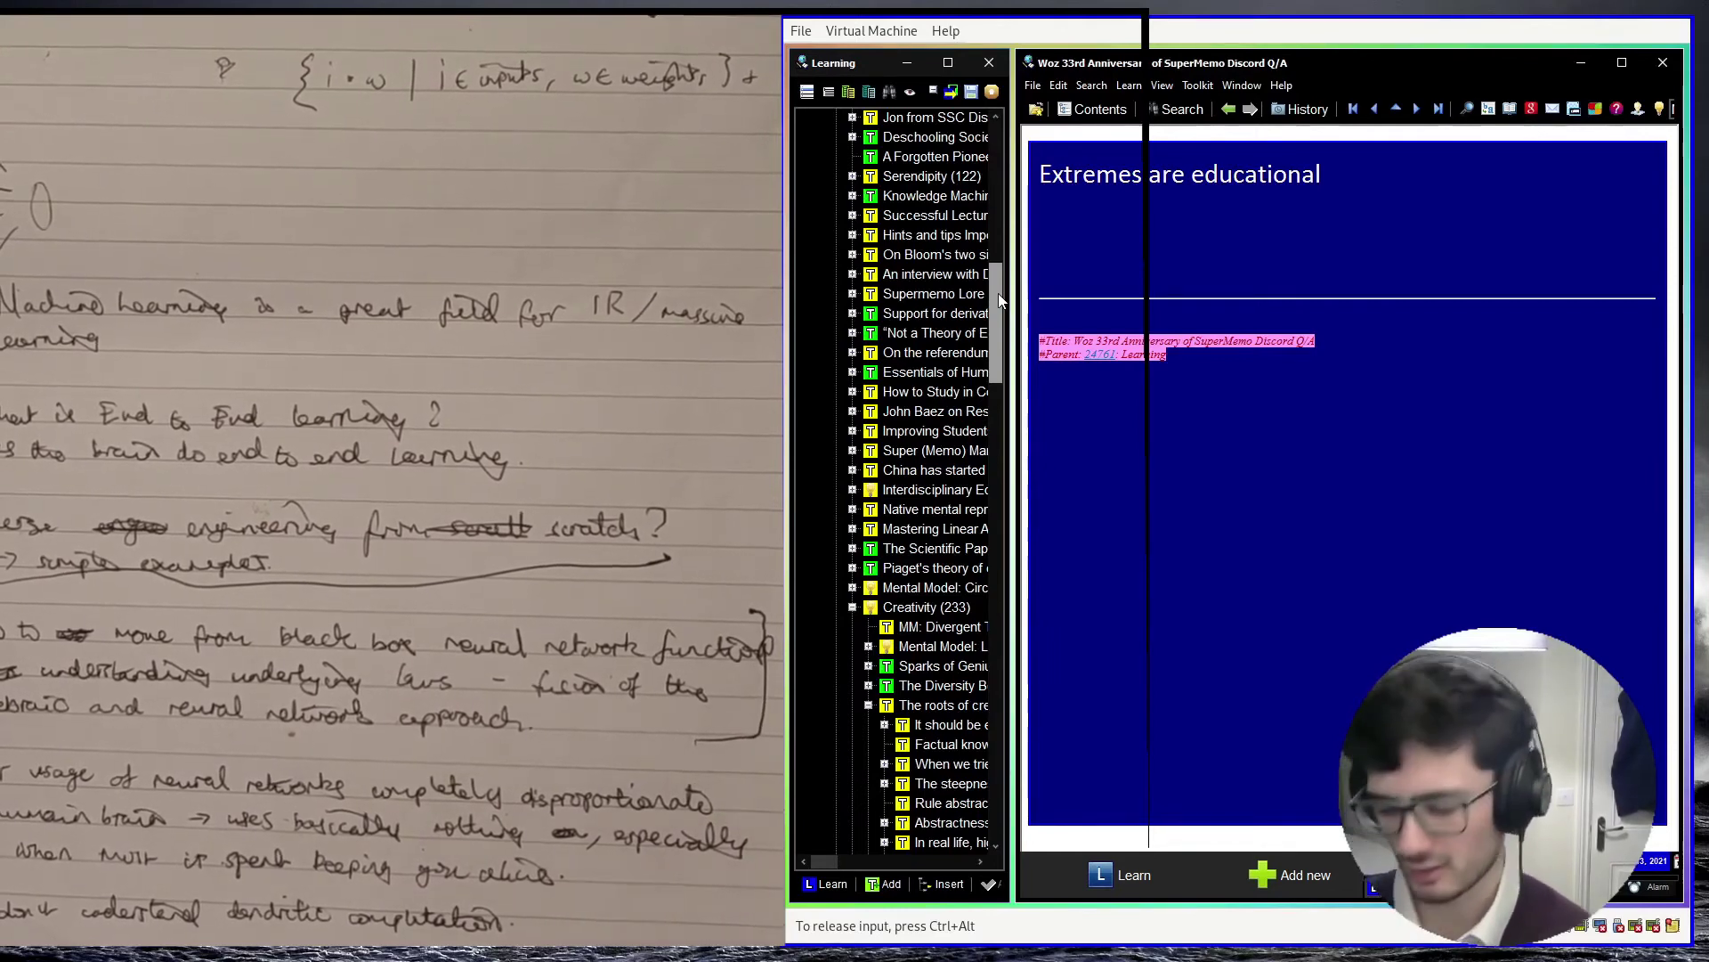
# Step: Launch Edge via Start search 'edg' and web-search 'supermemo neural network'
pyautogui.click(1129, 201)
pyautogui.press('super')
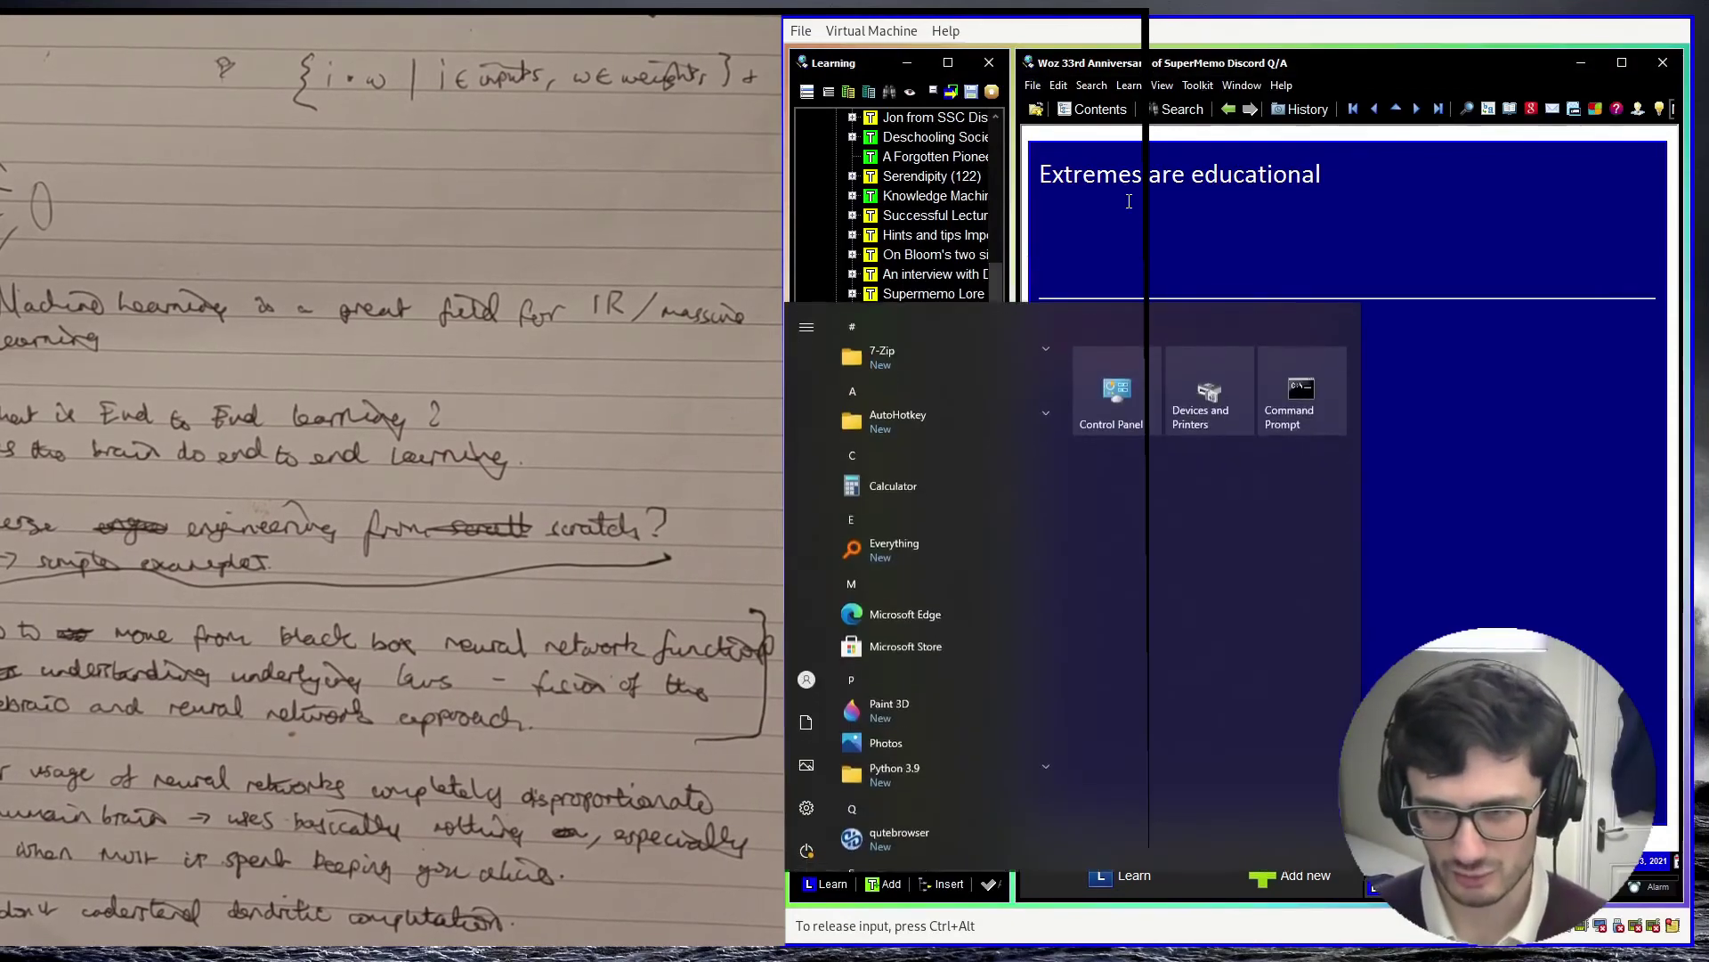
pyautogui.write('edge')
pyautogui.press('Return')
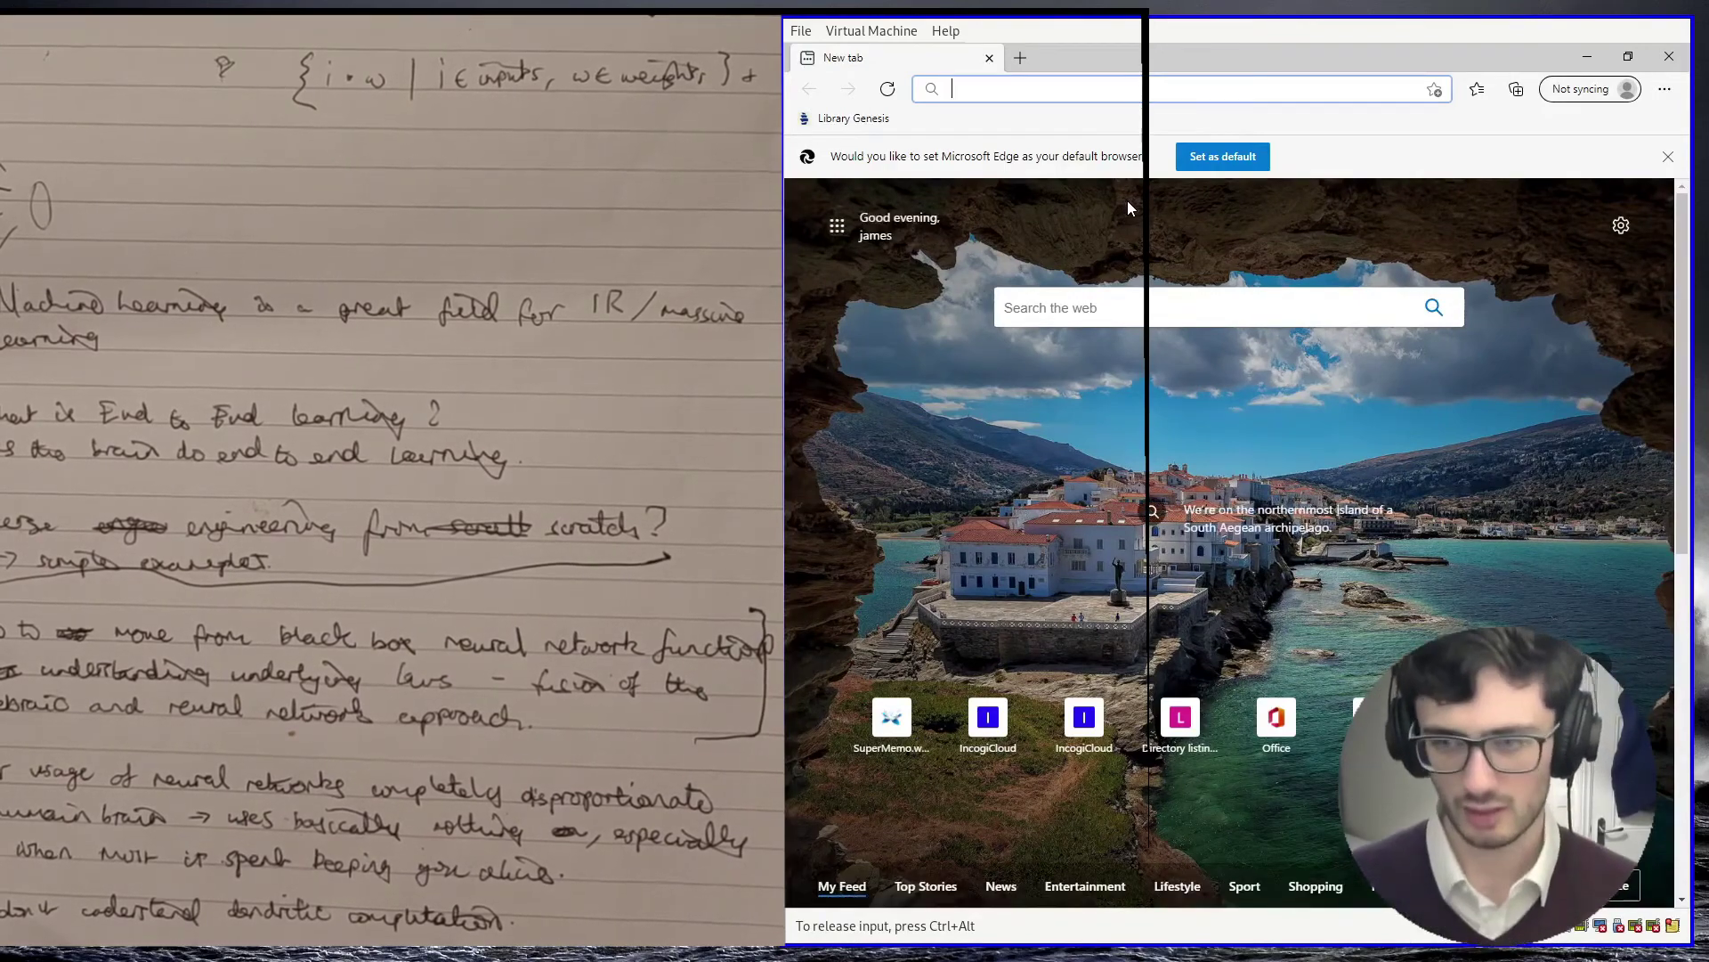
pyautogui.write('supermemo')
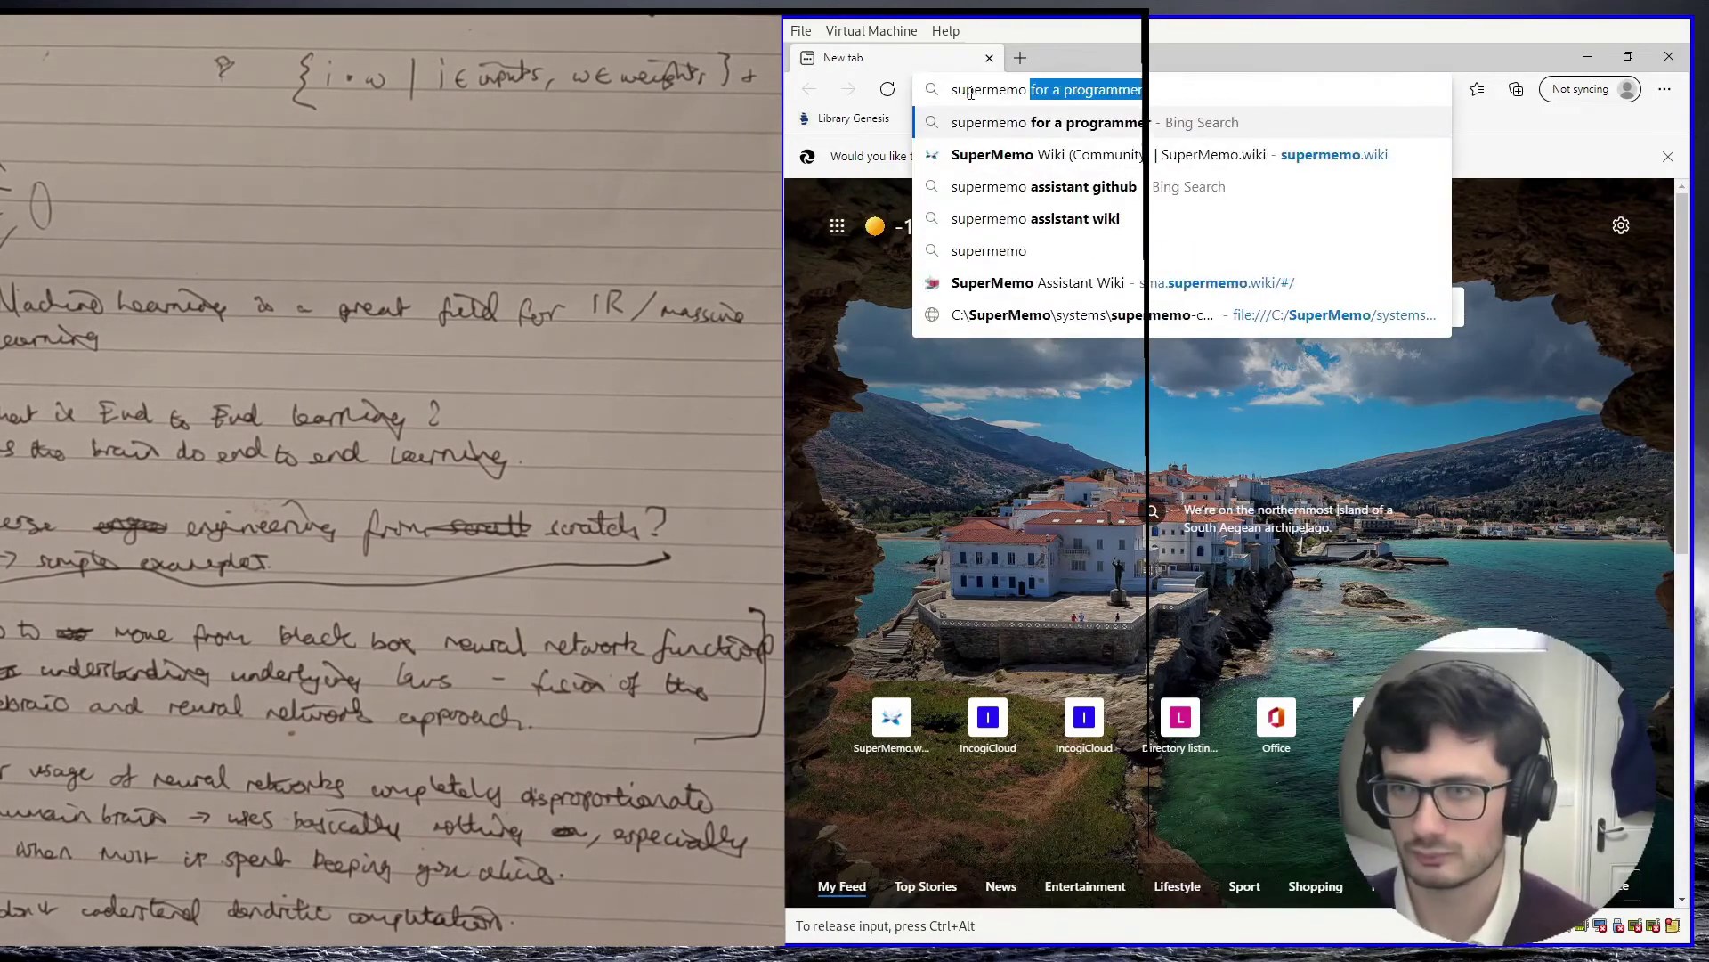
pyautogui.write(' neural network')
pyautogui.press('Return')
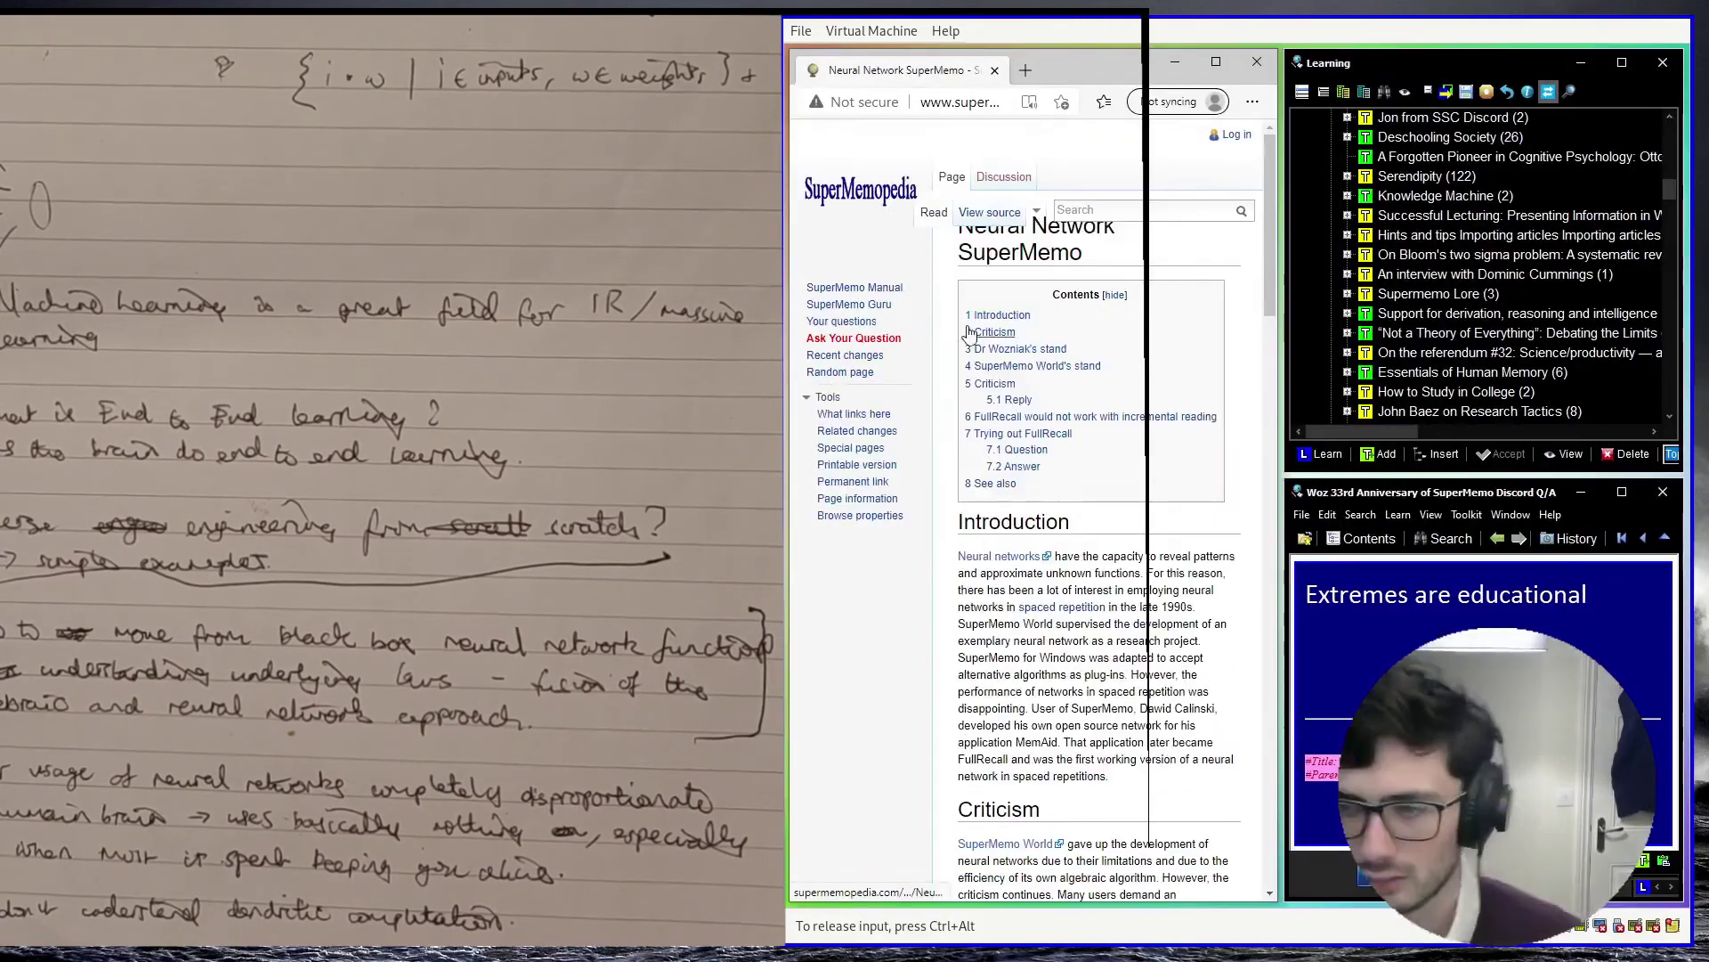
pyautogui.scroll(-2, 969, 332)
pyautogui.moveTo(962, 472); pyautogui.dragTo(1233, 666)
pyautogui.click(1233, 666)
pyautogui.scroll(-5, 1233, 666)
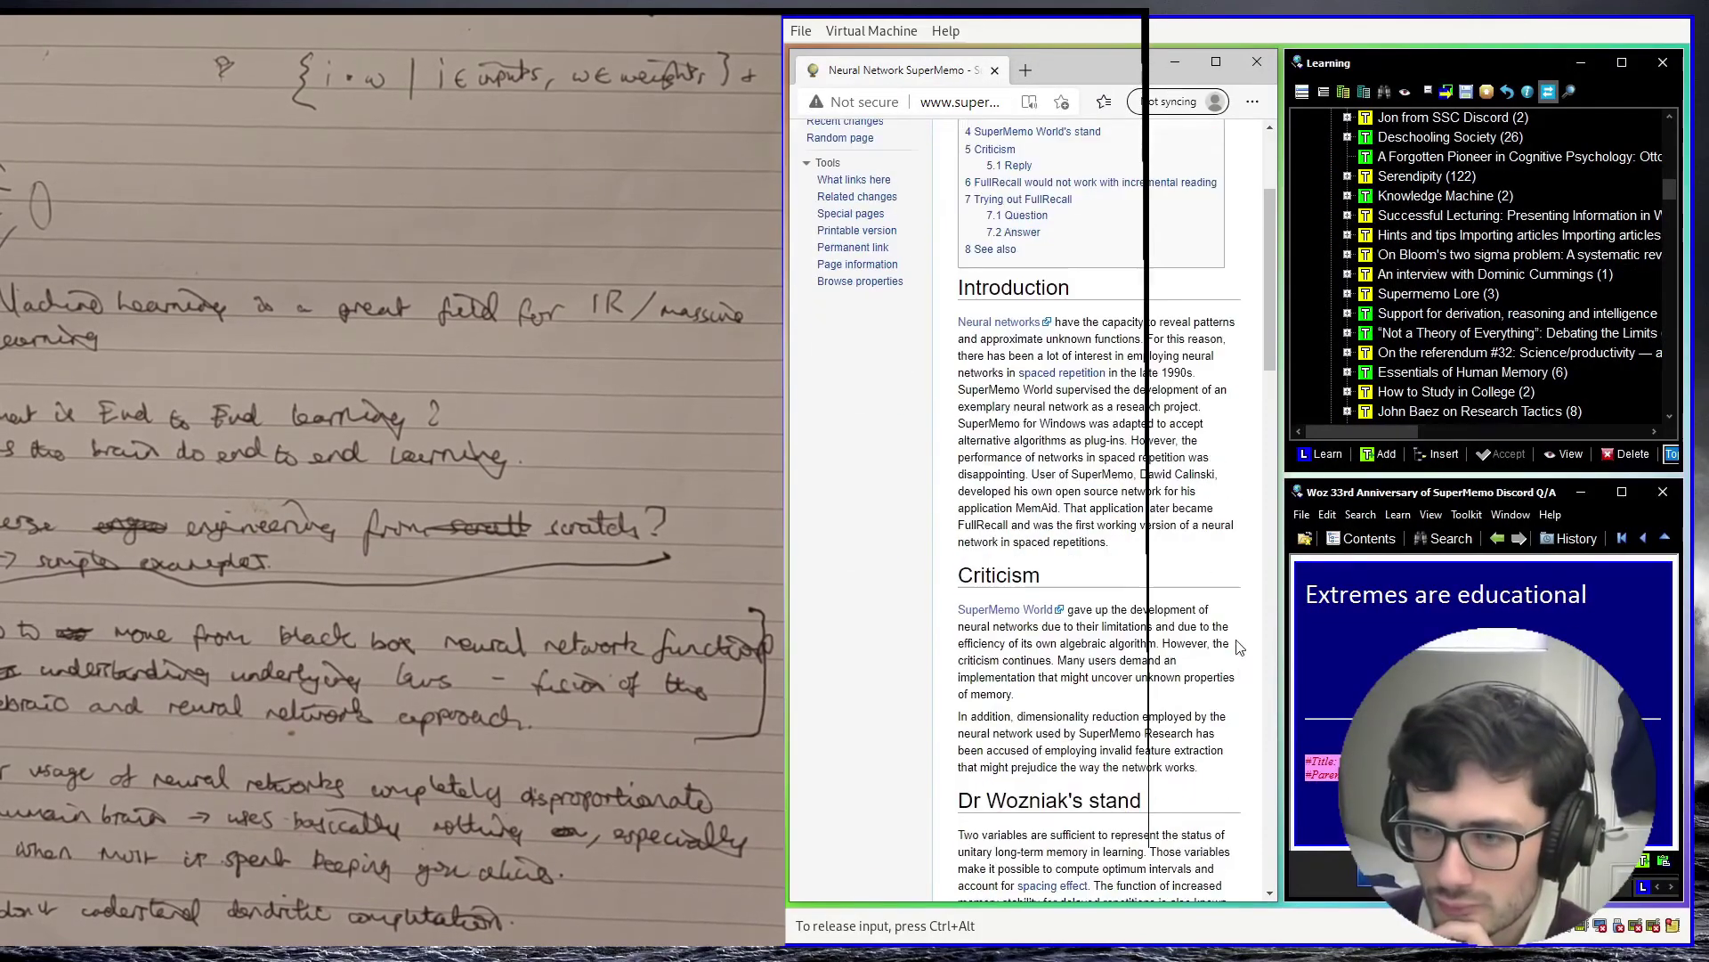
pyautogui.scroll(5, 1255, 624)
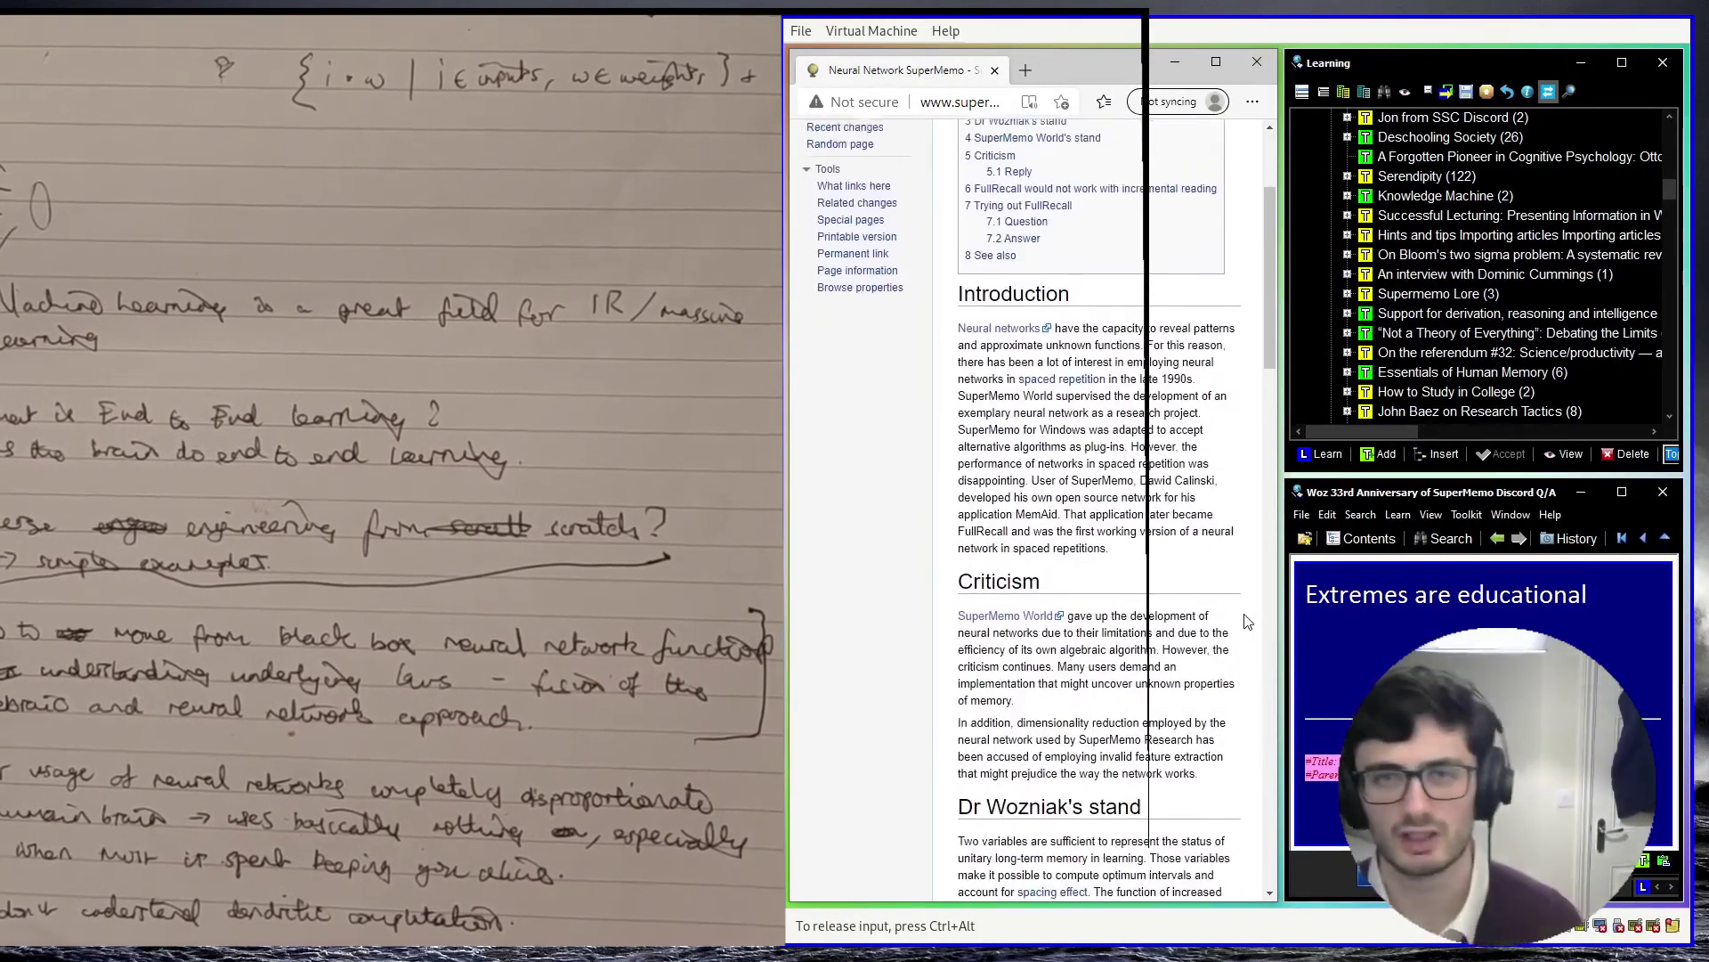
pyautogui.moveTo(1272, 264); pyautogui.dragTo(1259, 204)
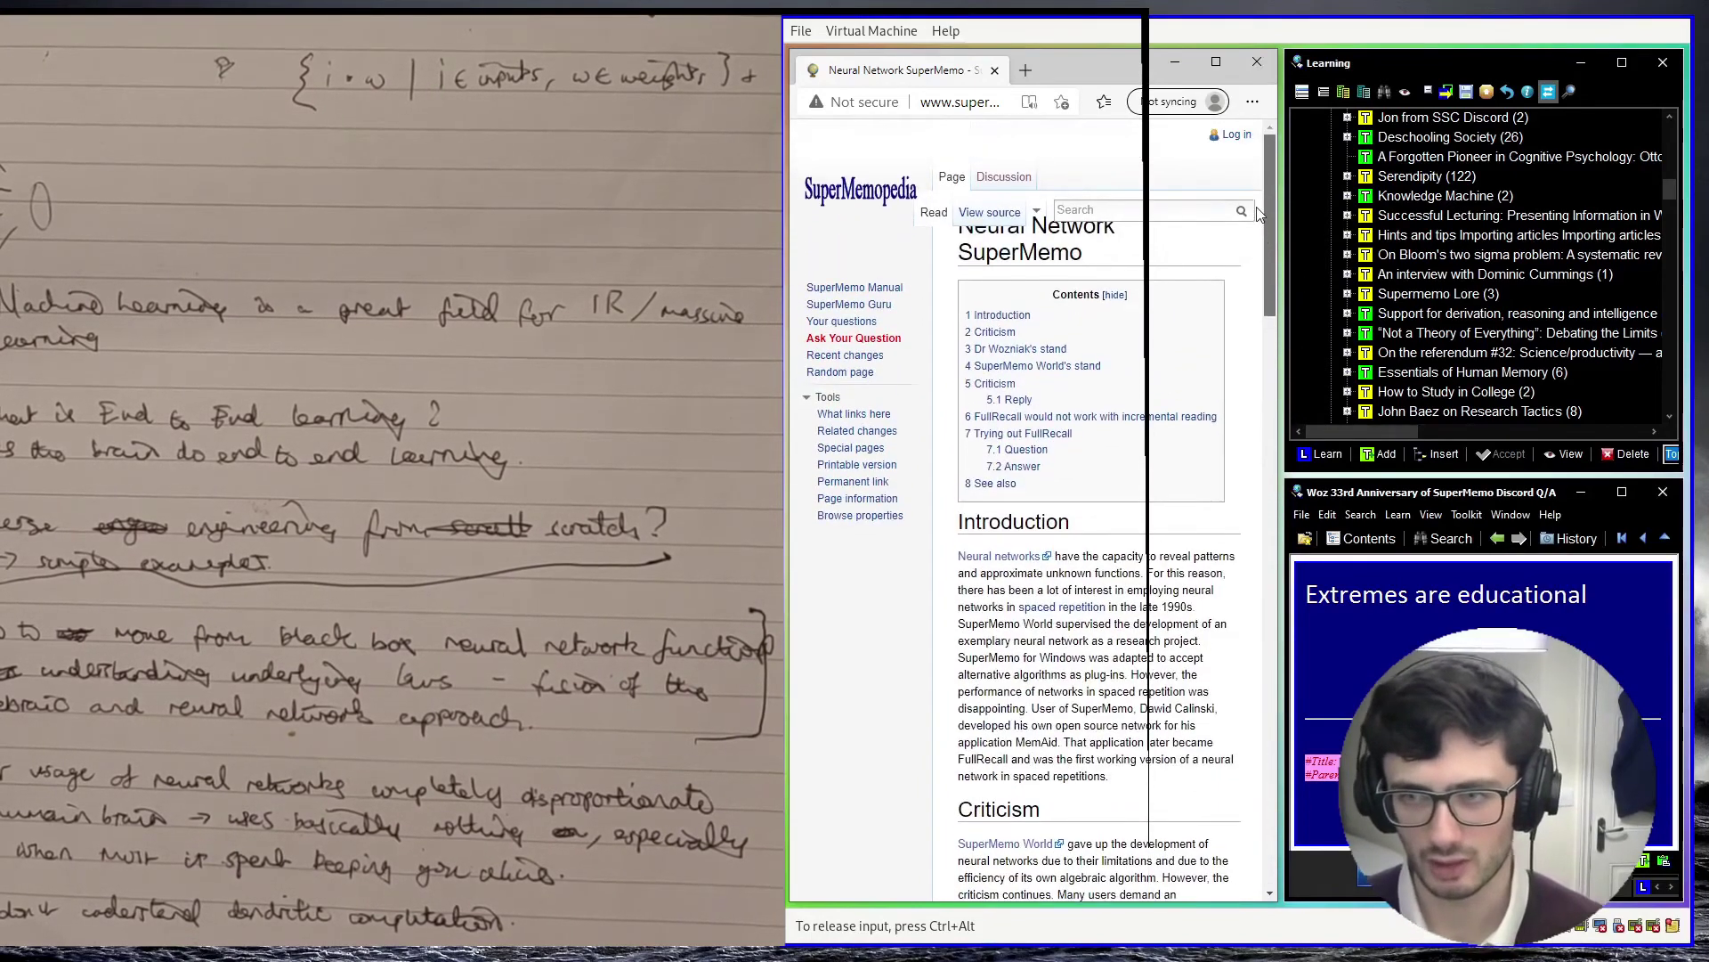
pyautogui.moveTo(1259, 230); pyautogui.dragTo(1259, 325)
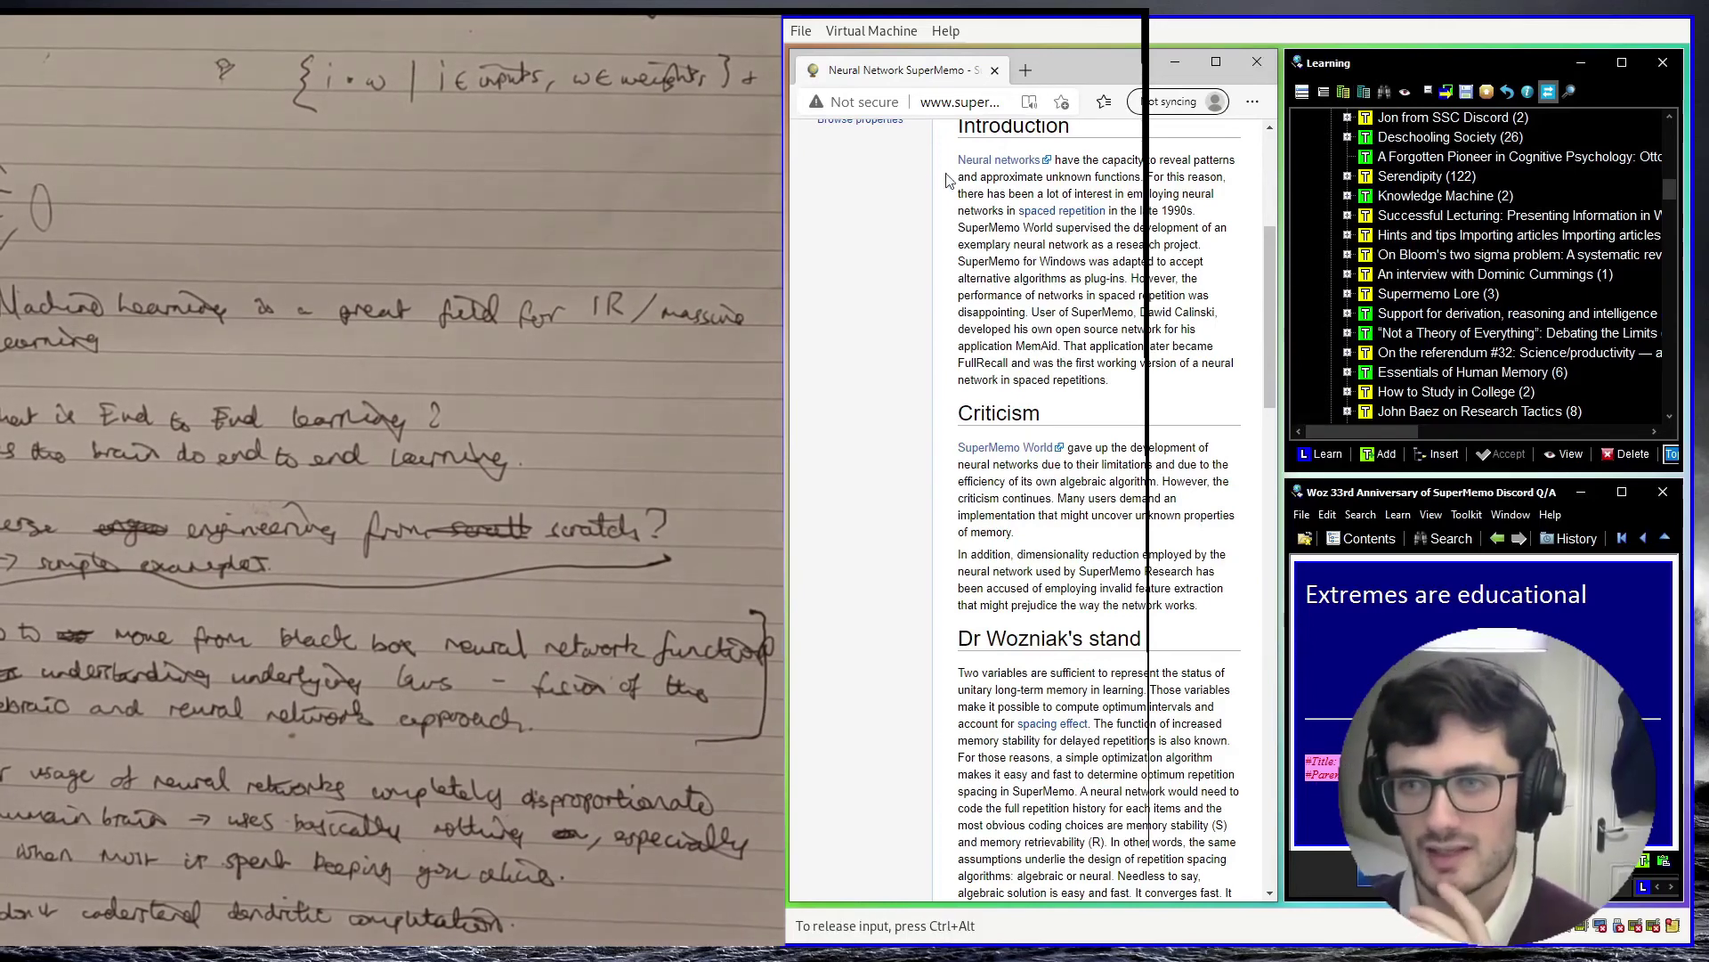
pyautogui.moveTo(949, 164); pyautogui.dragTo(1141, 179)
# Step: Highlight the two-variables long-term memory claim in the 'Dr Wozniak's stand' paragraph
pyautogui.click(1146, 177)
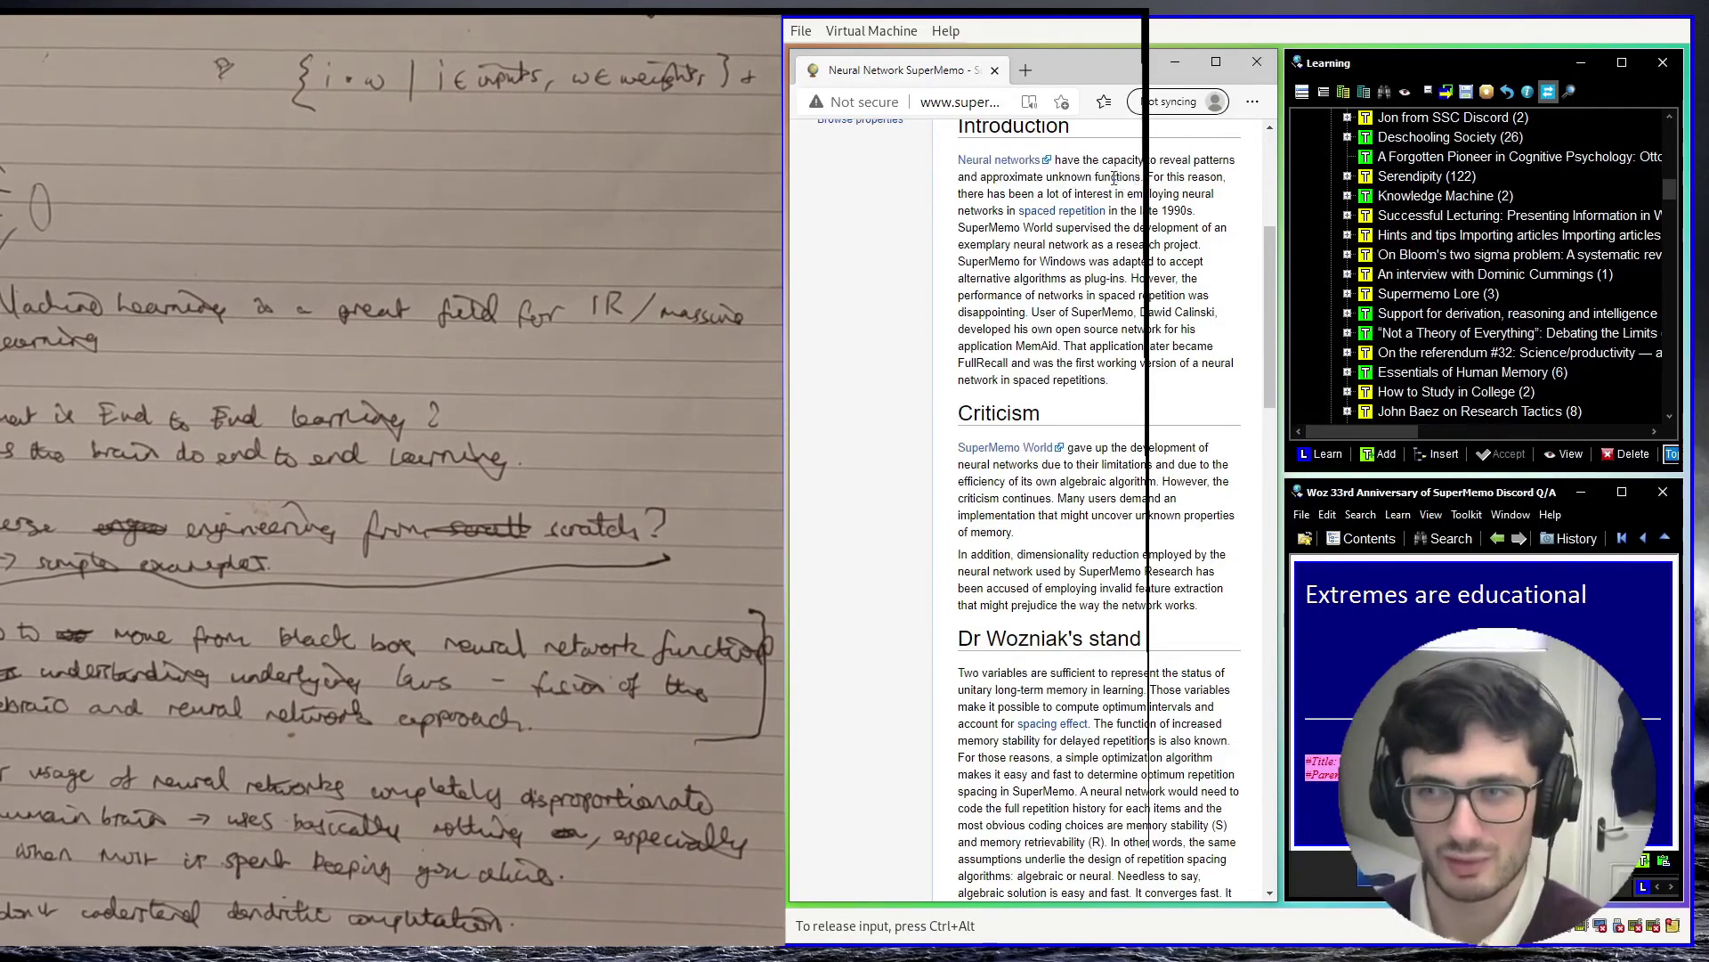
pyautogui.scroll(-5, 1110, 303)
pyautogui.scroll(1, 1130, 436)
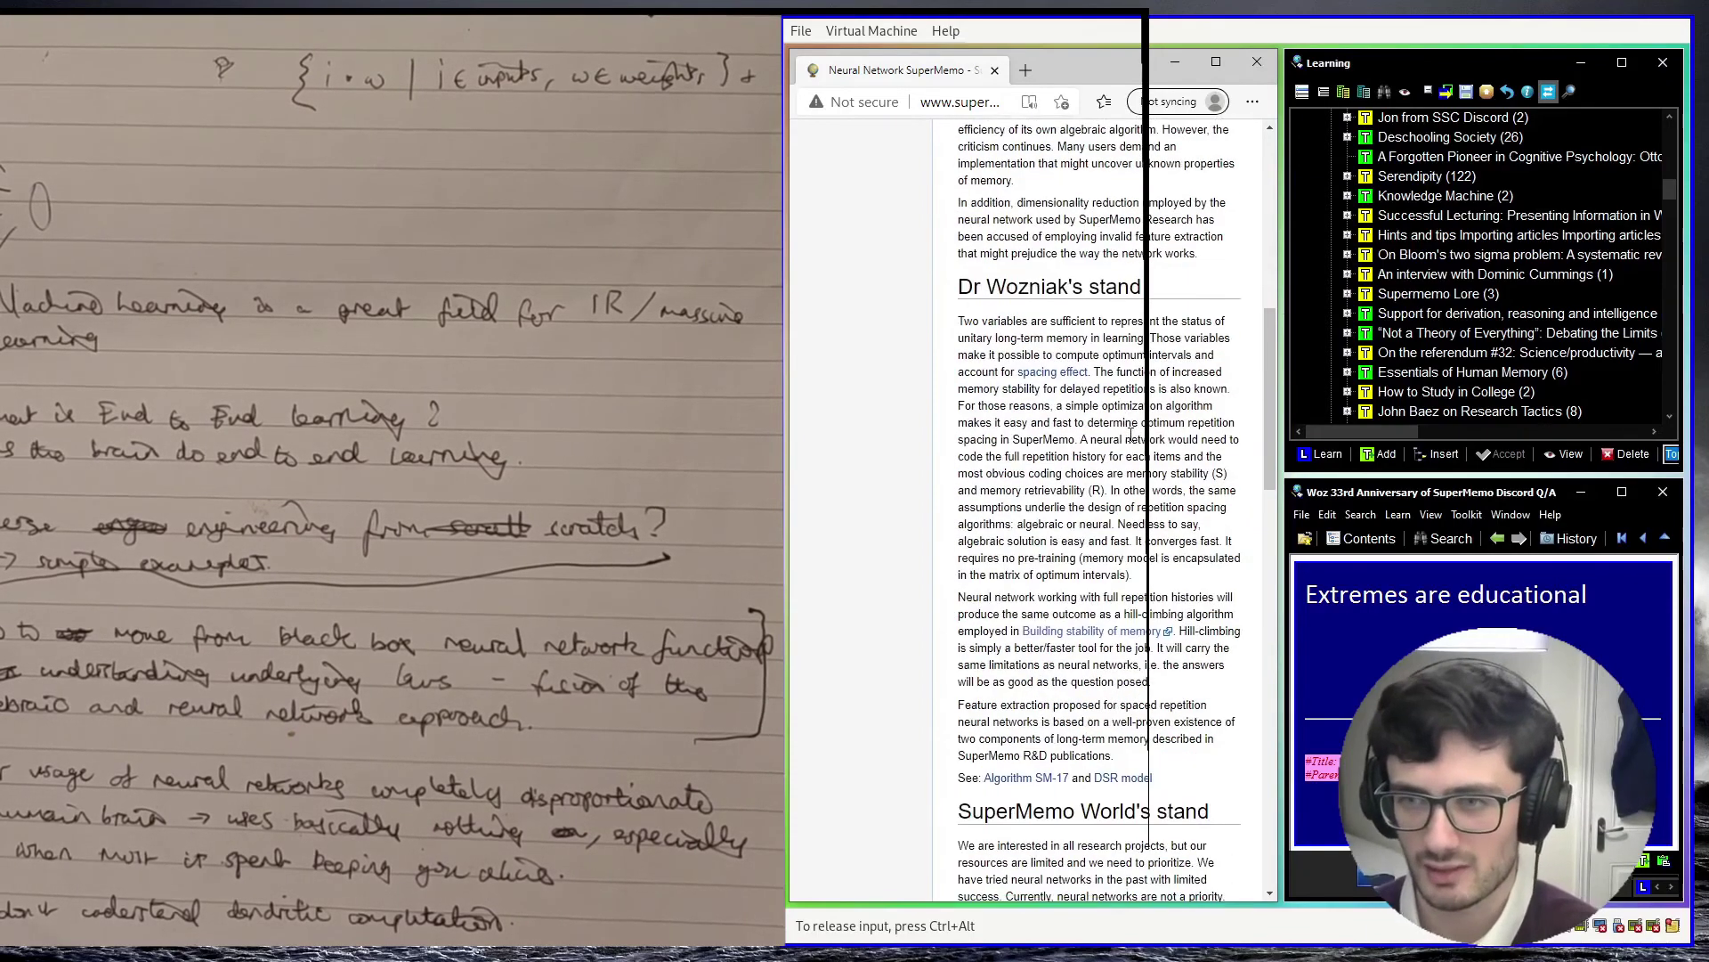
pyautogui.moveTo(949, 329); pyautogui.dragTo(1043, 319)
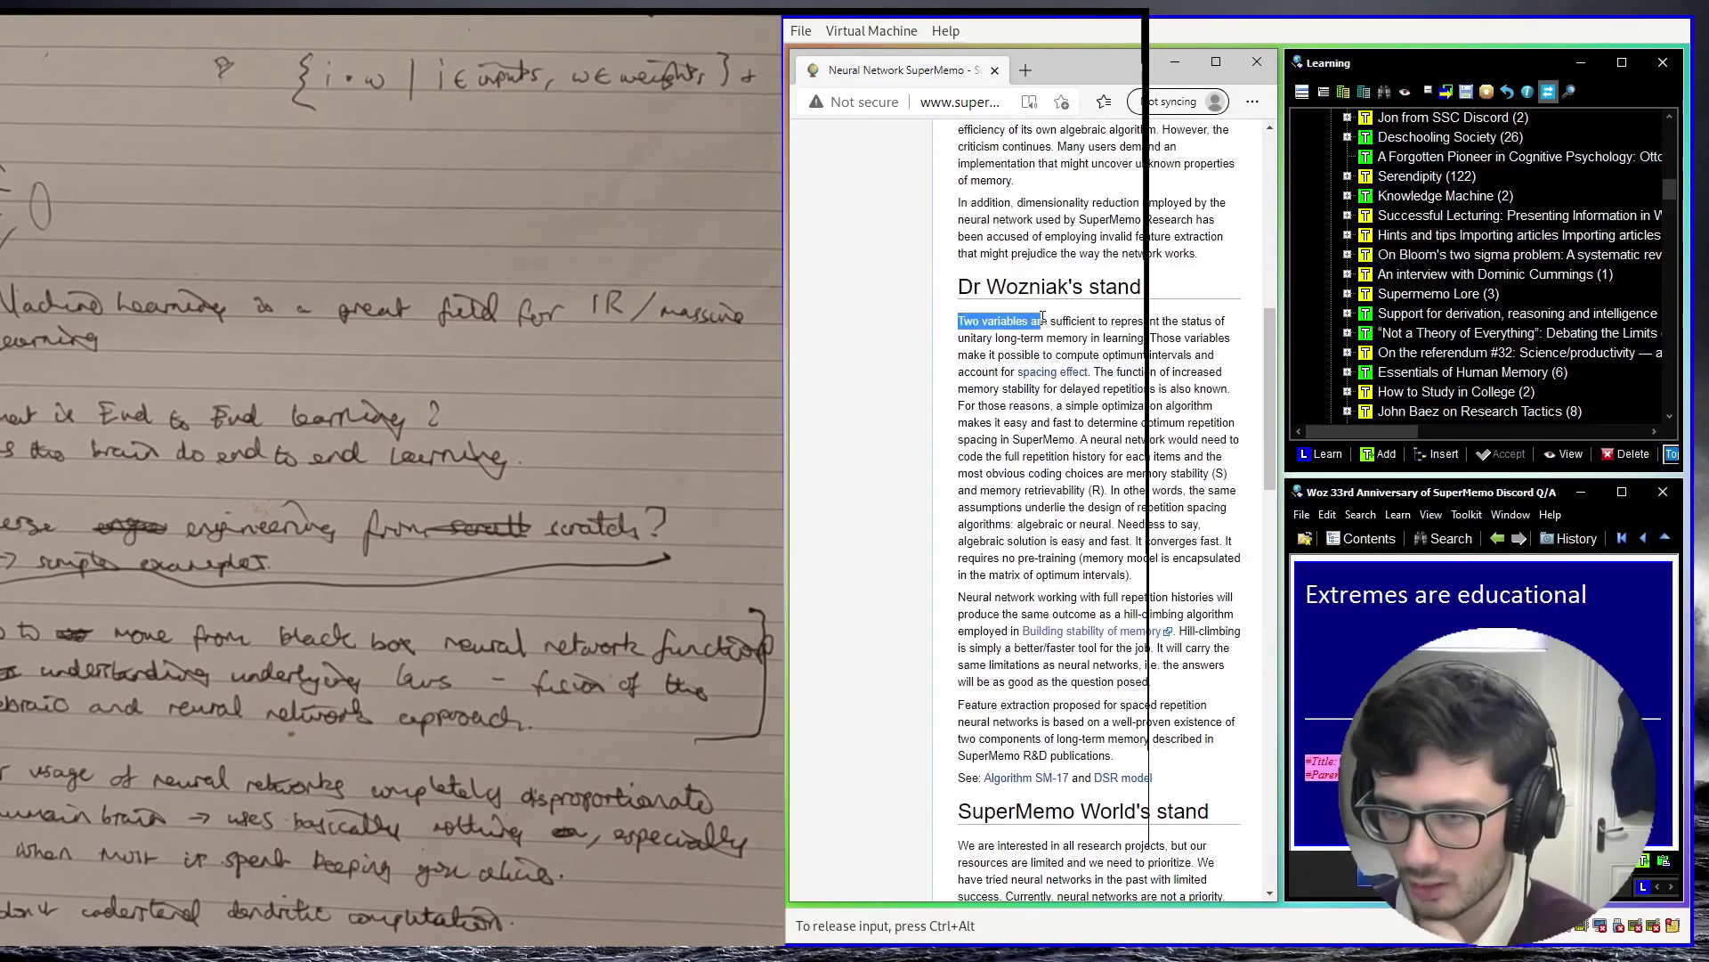
pyautogui.click(1030, 328)
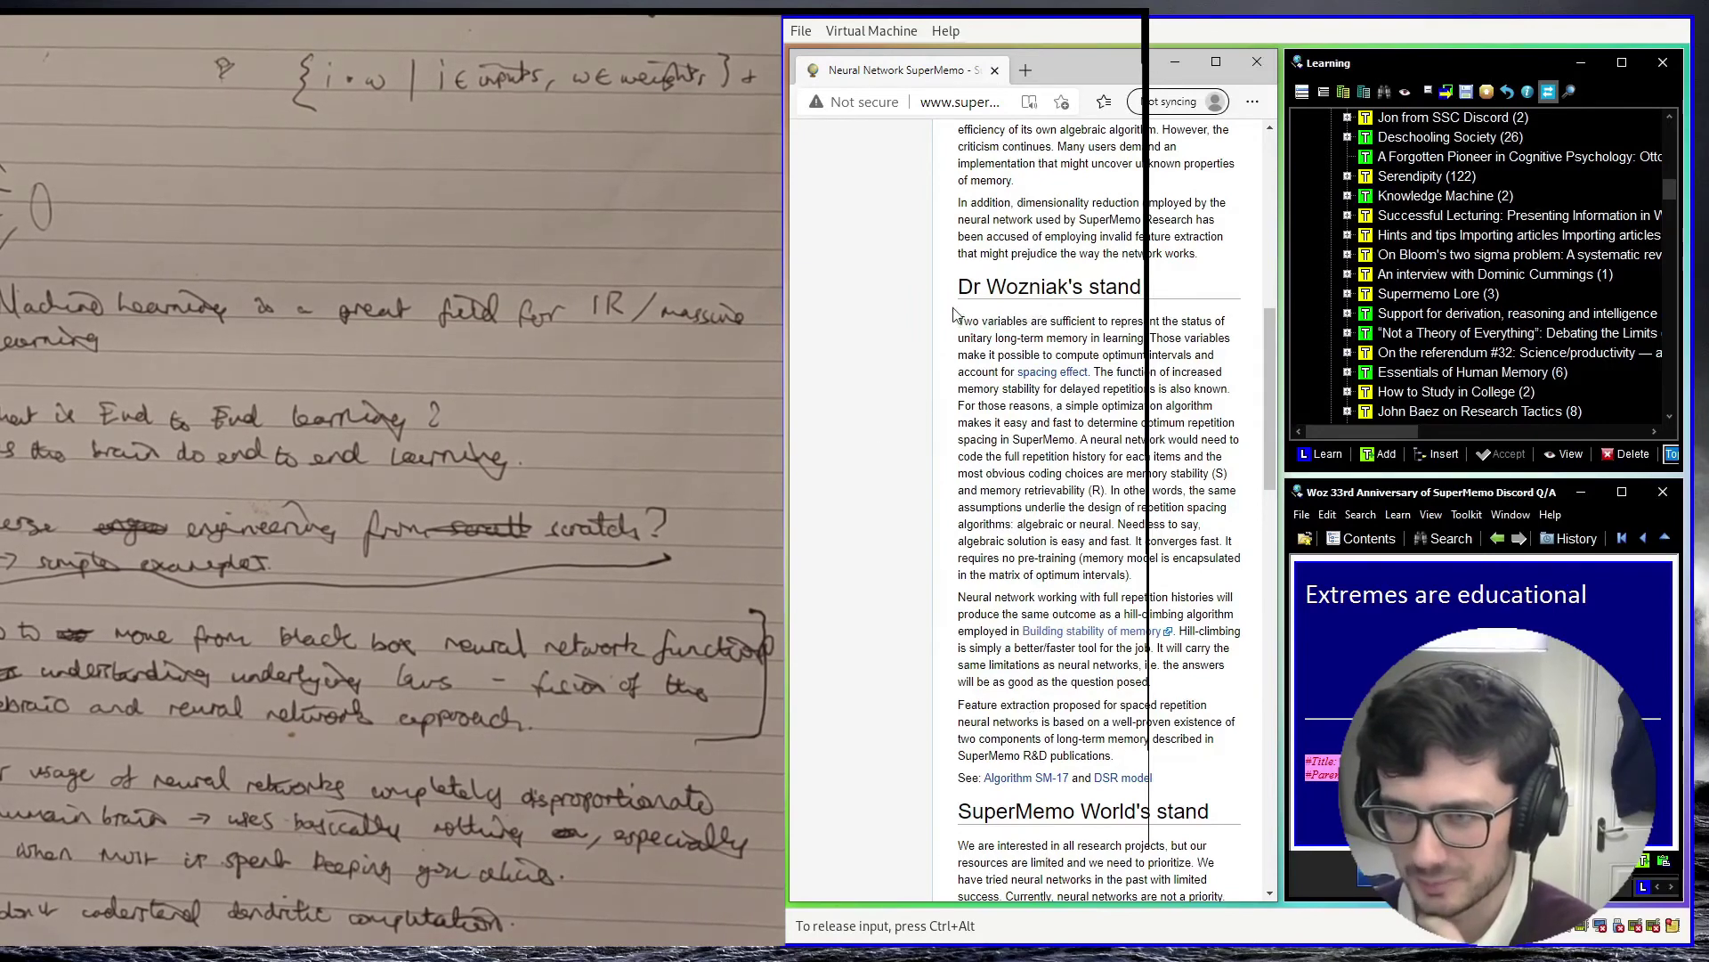
pyautogui.moveTo(1036, 322); pyautogui.dragTo(1104, 340)
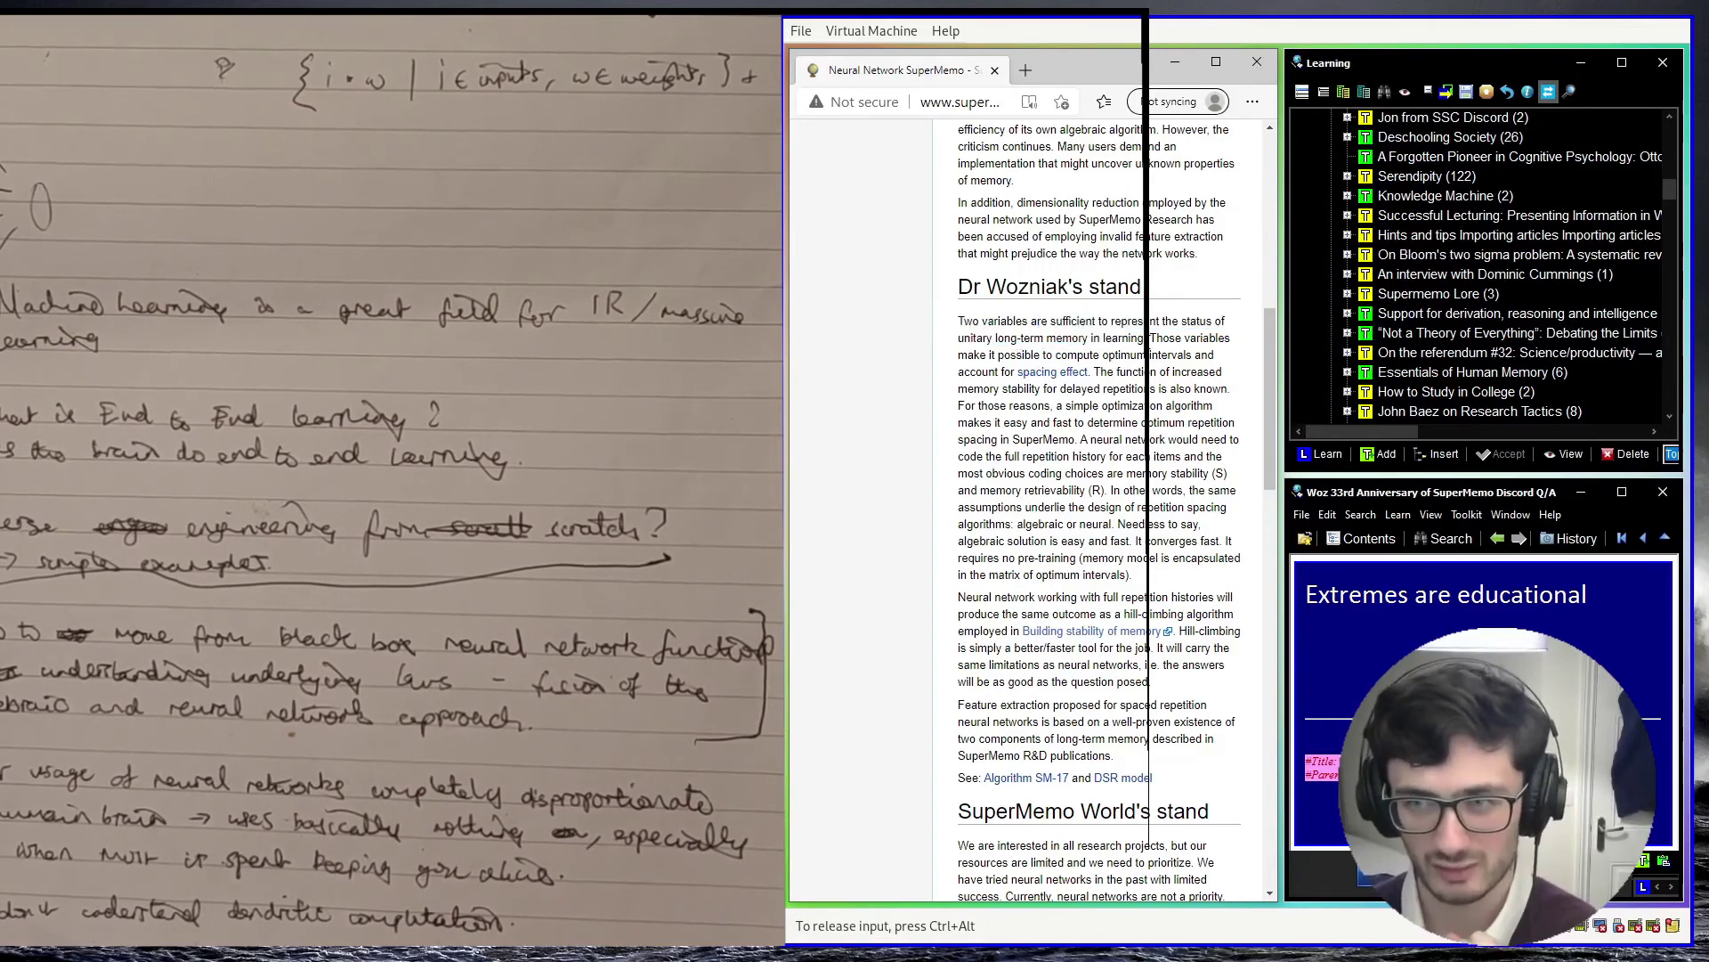
pyautogui.moveTo(1145, 338); pyautogui.dragTo(1093, 340)
pyautogui.click(1033, 356)
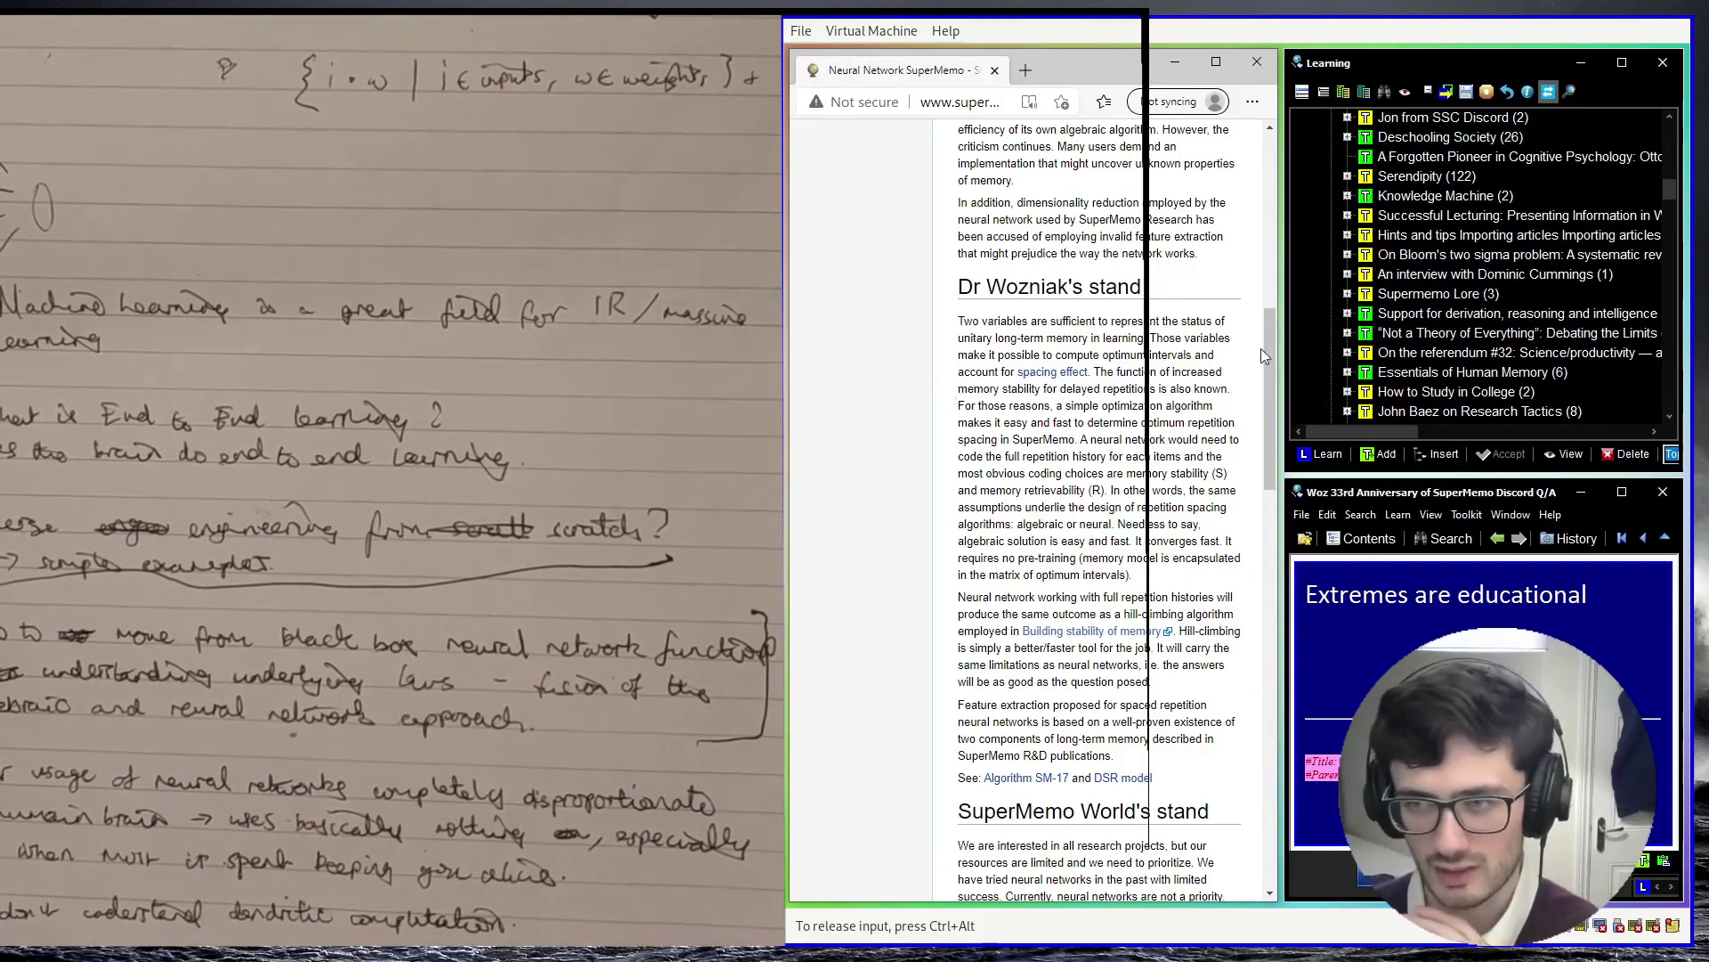
pyautogui.moveTo(1264, 349); pyautogui.dragTo(1266, 337)
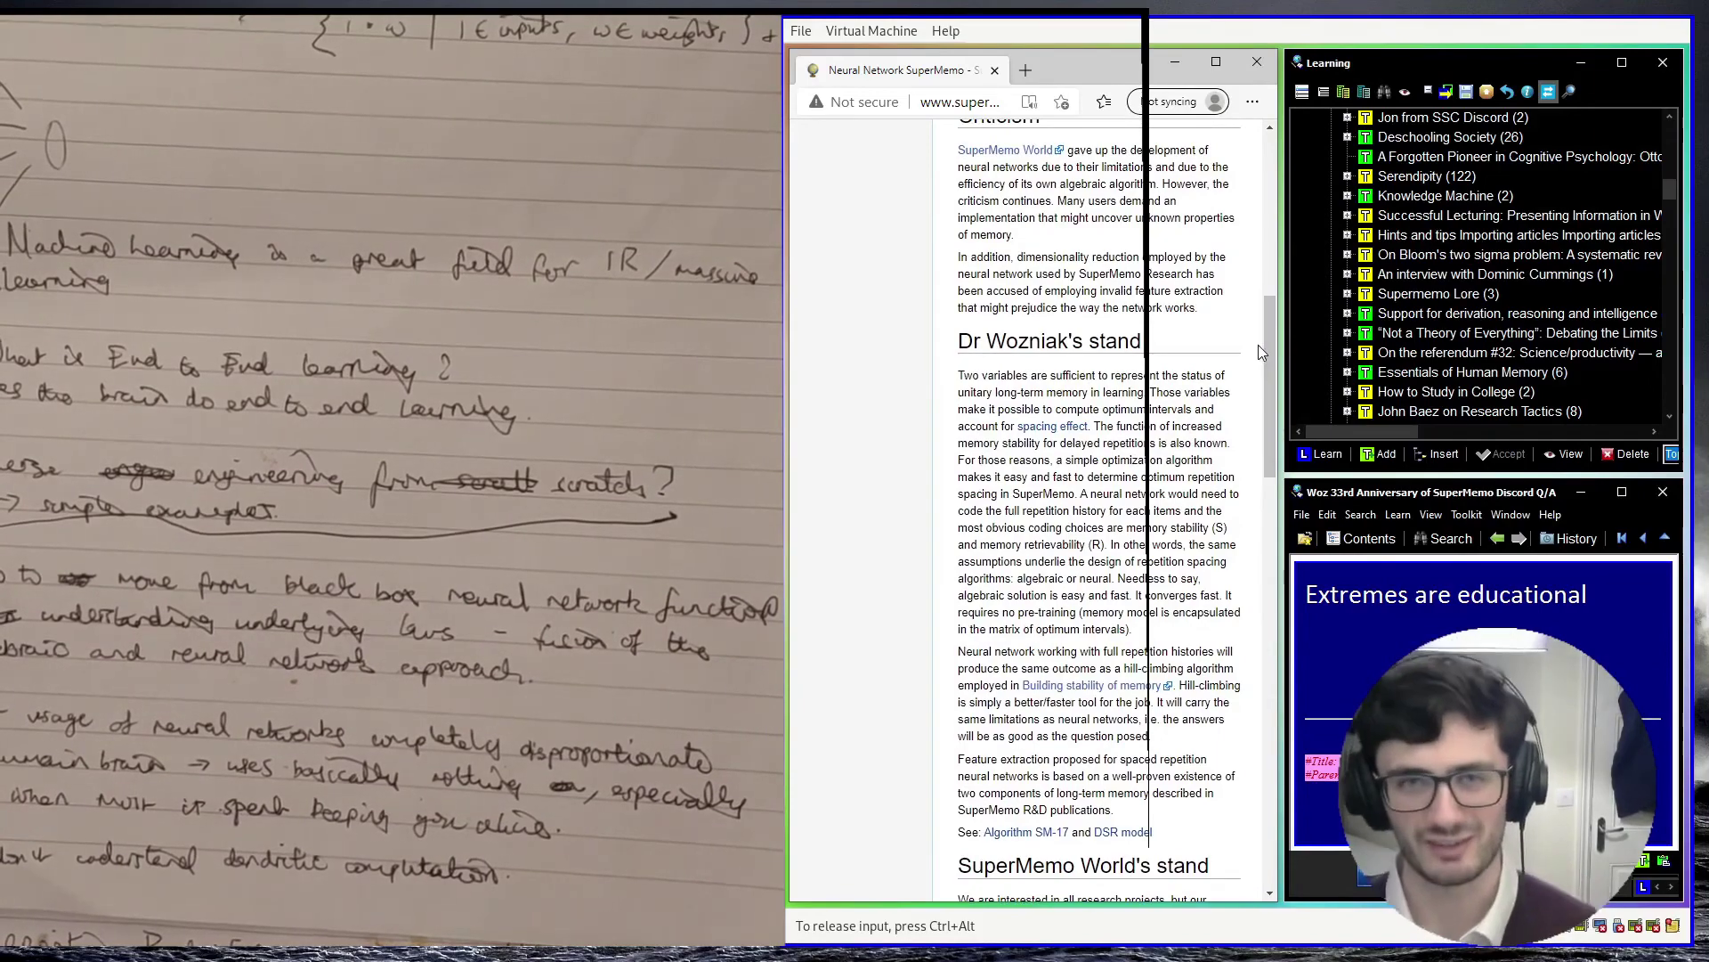
pyautogui.scroll(2, 1270, 348)
pyautogui.scroll(-3, 1269, 392)
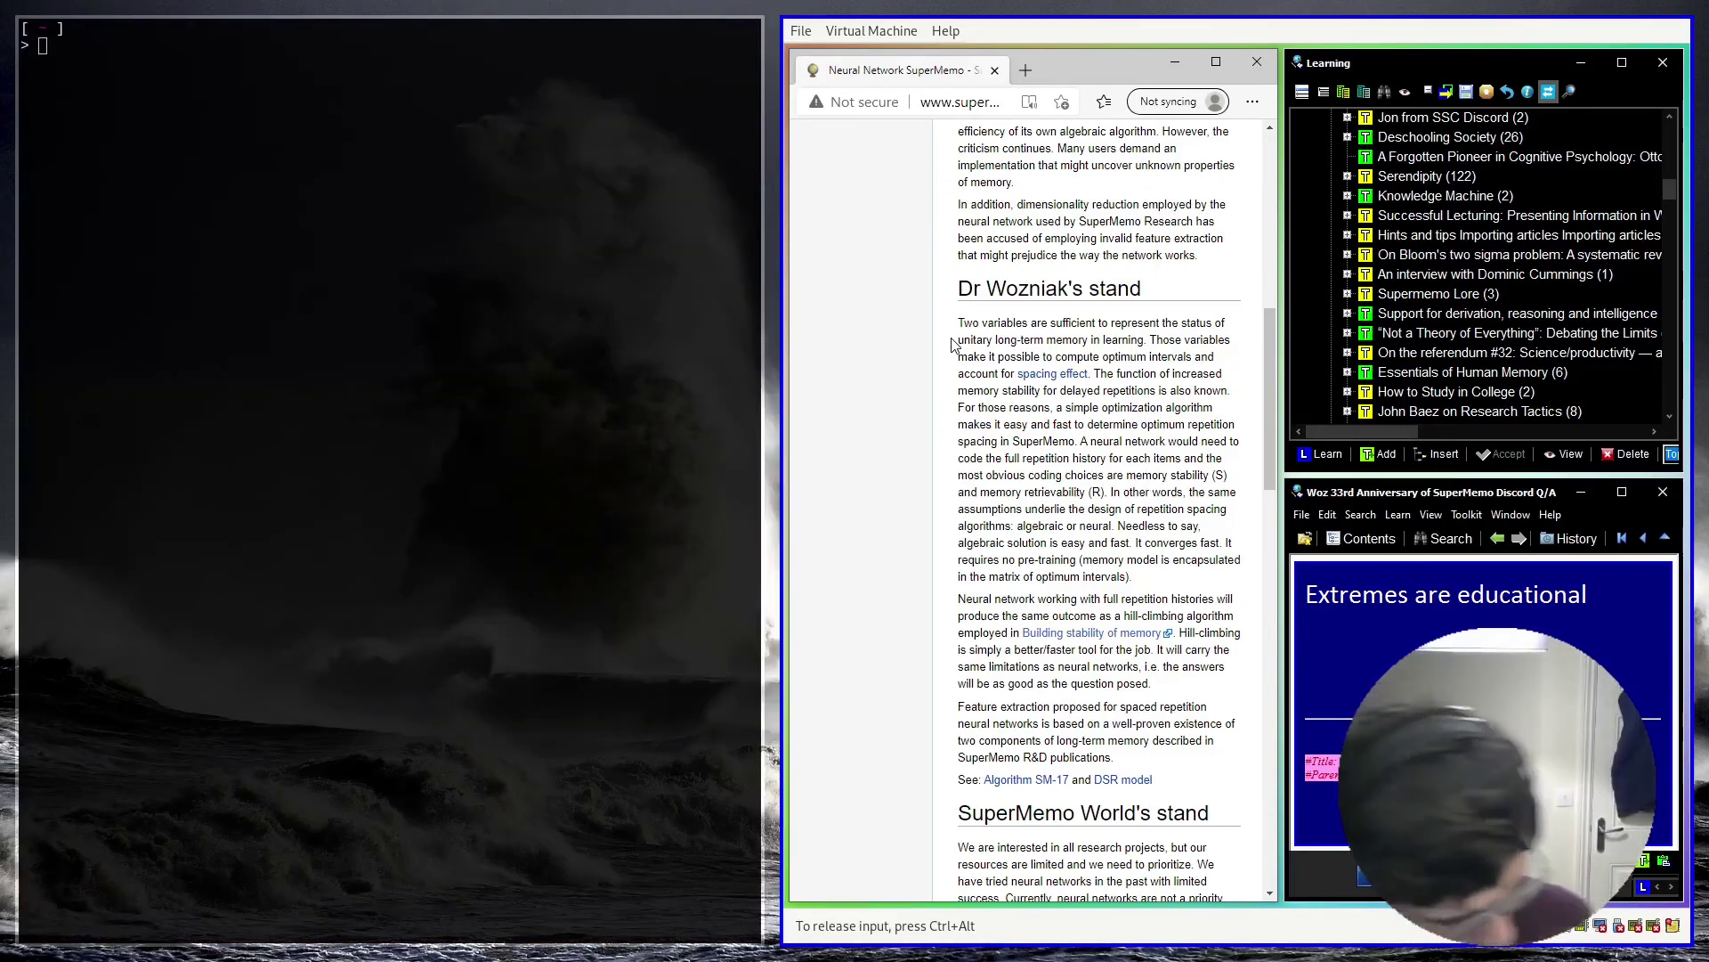
# Step: Minimise the Edge article and SuperMemo windows to reveal the bare Windows desktop
pyautogui.press('super+d')
pyautogui.hotkey('ctrl', 'alt')
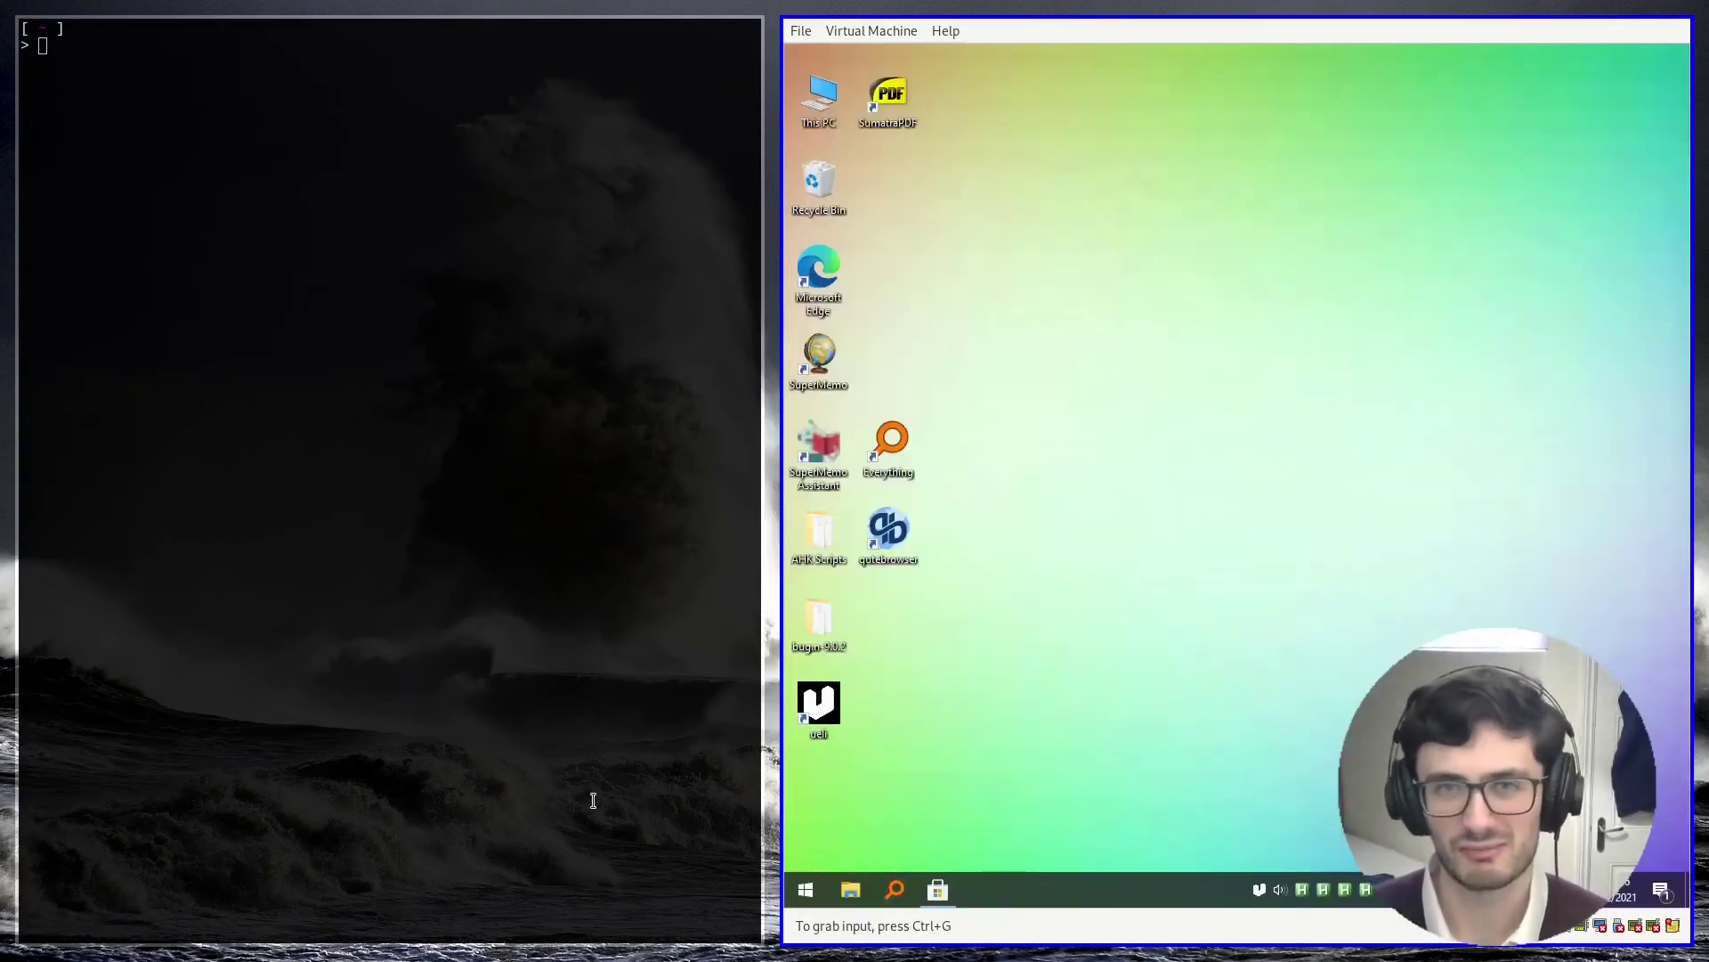